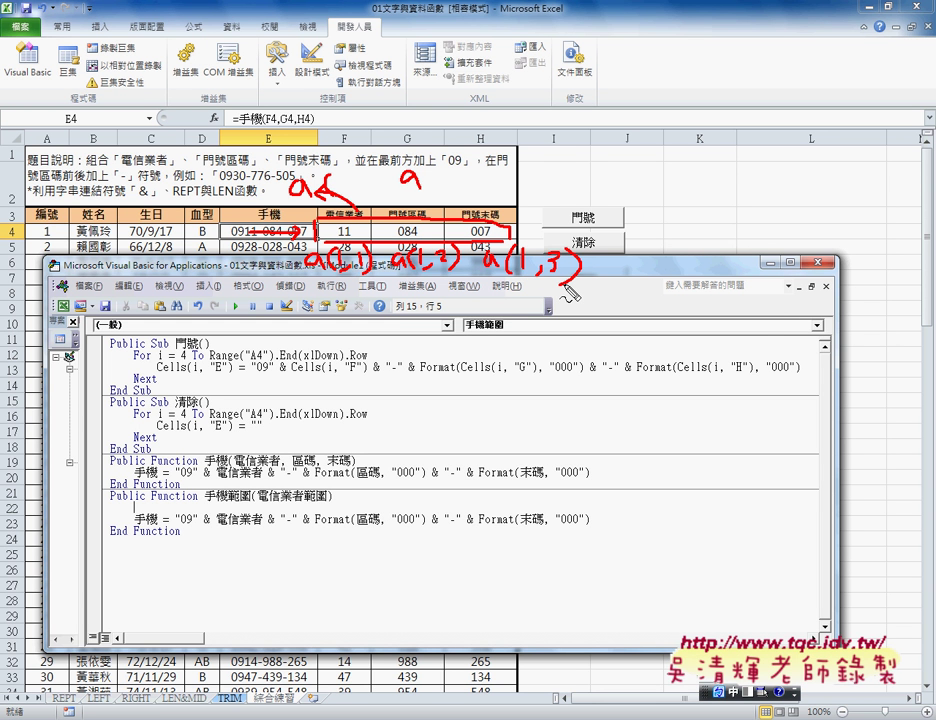
# - Add the line a = 電信業者範圍 at the top of the 手機範圍 function
pyautogui.press('Escape')
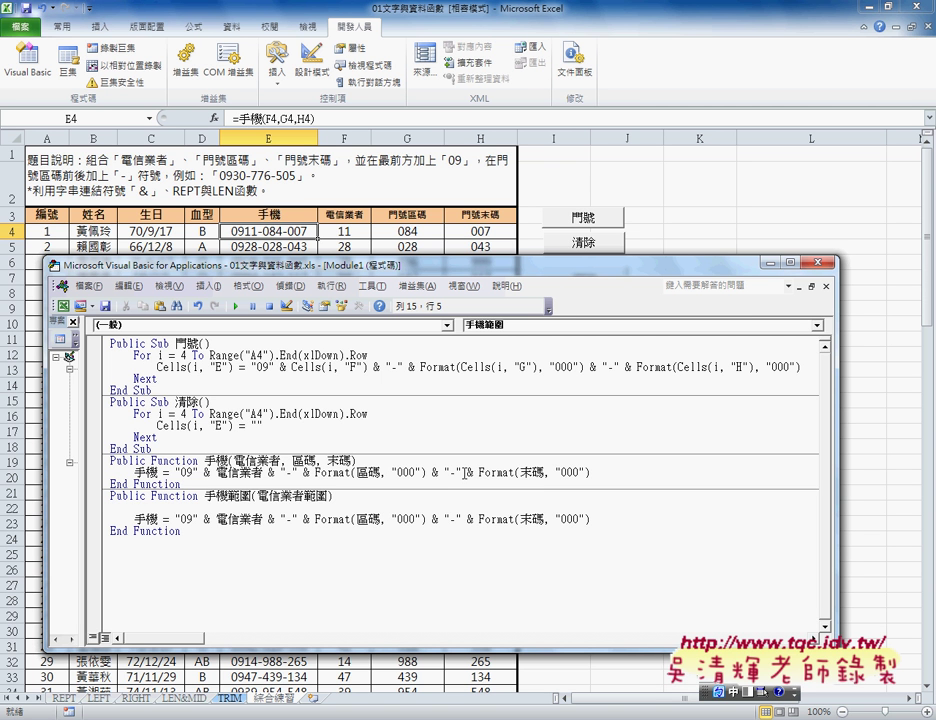
pyautogui.moveTo(257, 495); pyautogui.dragTo(334, 495)
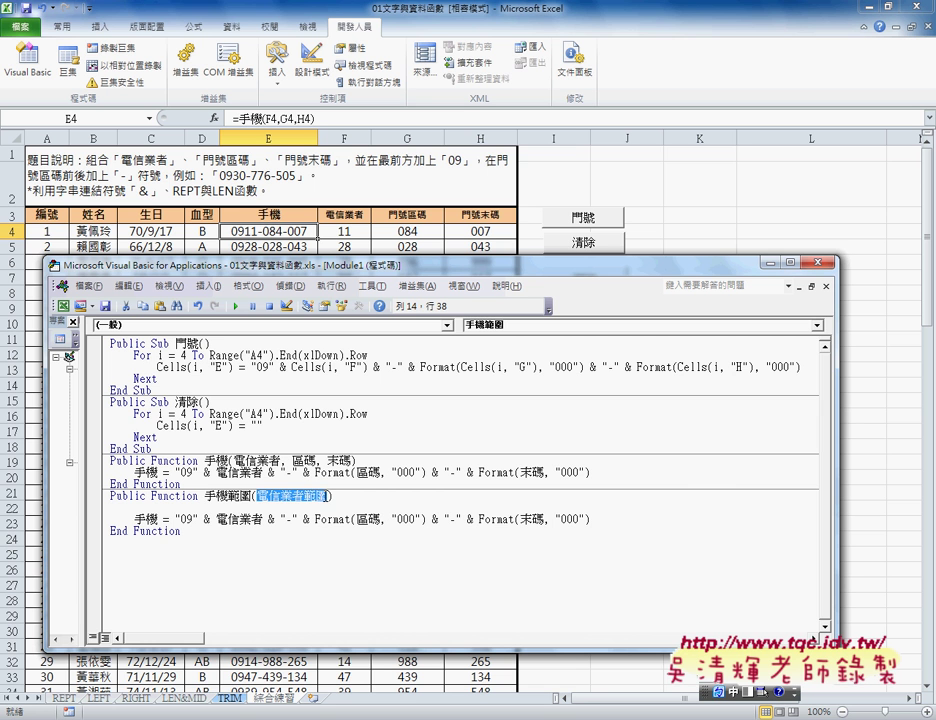
pyautogui.click(284, 510)
pyautogui.press('shift')
pyautogui.write('Y')
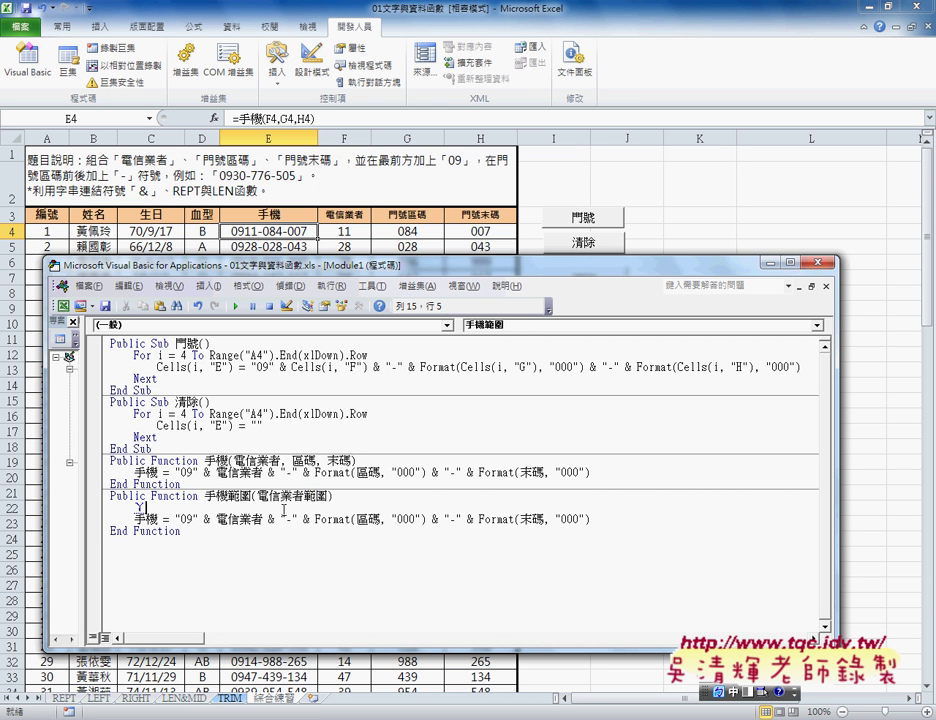
pyautogui.write('a=')
pyautogui.write('電信業者範圍')
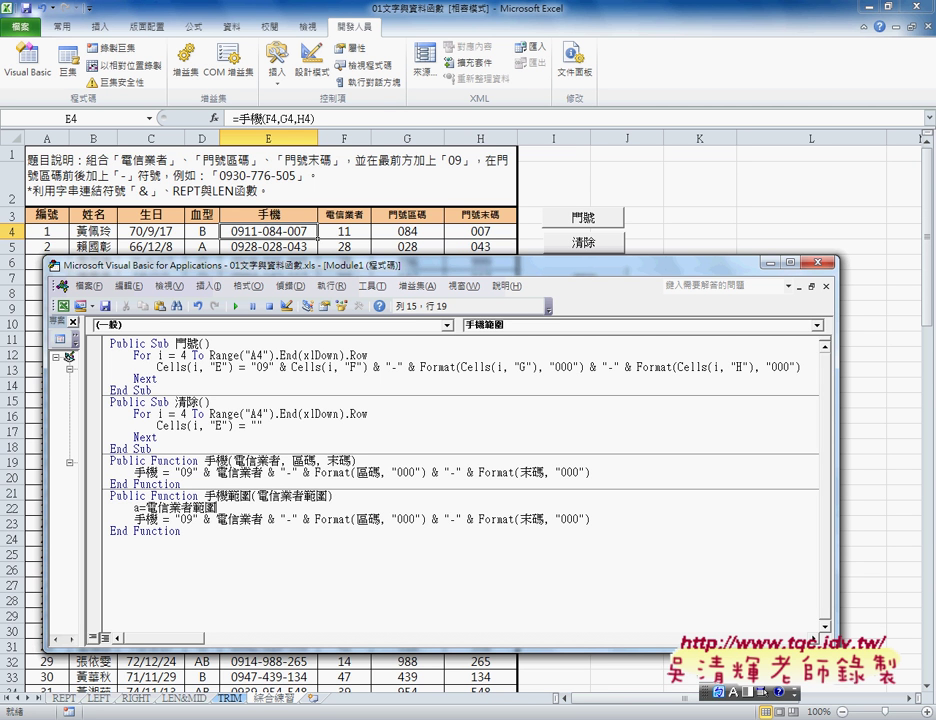
pyautogui.click(257, 539)
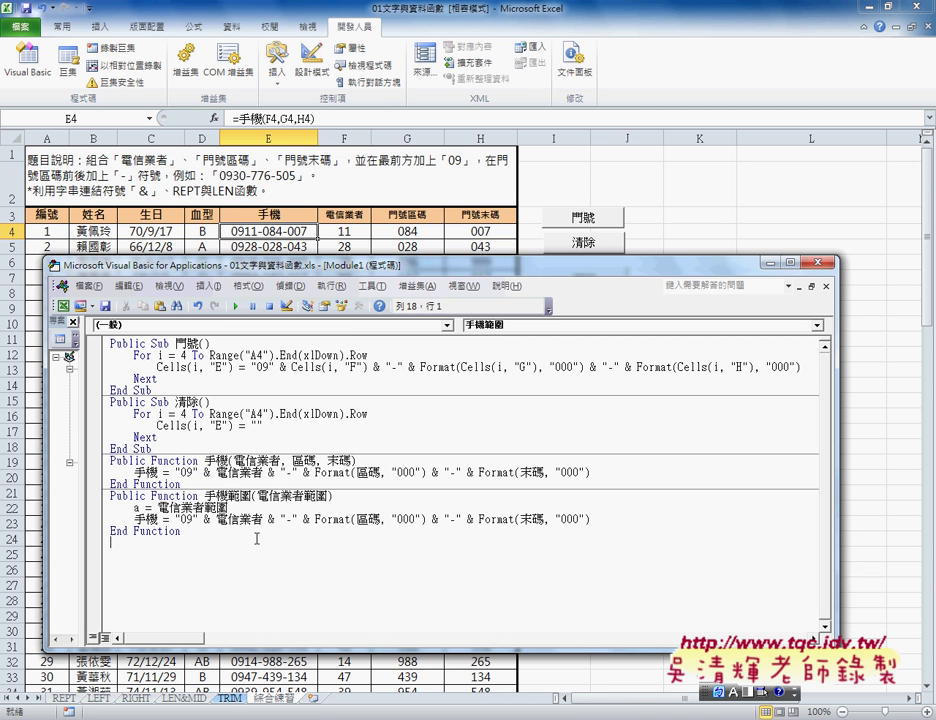
pyautogui.doubleClick(137, 509)
pyautogui.moveTo(216, 520); pyautogui.dragTo(261, 521)
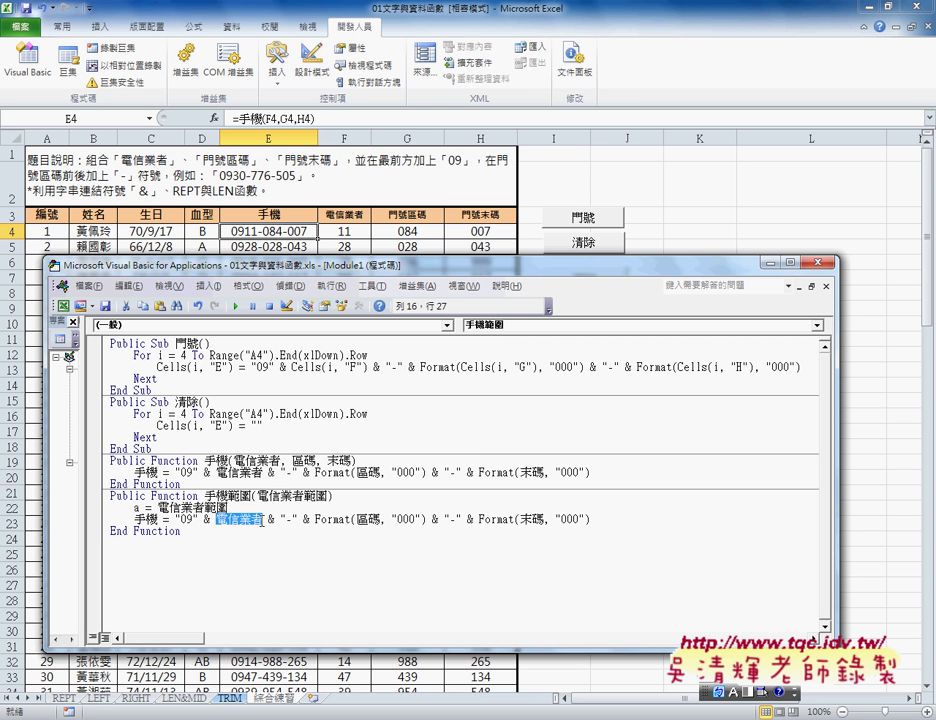
# - In the return line, replace 電信業者 and 區碼 with a(1,1) and a(1,2), and 末碼 with a copy of a(1,1)
pyautogui.write('a')
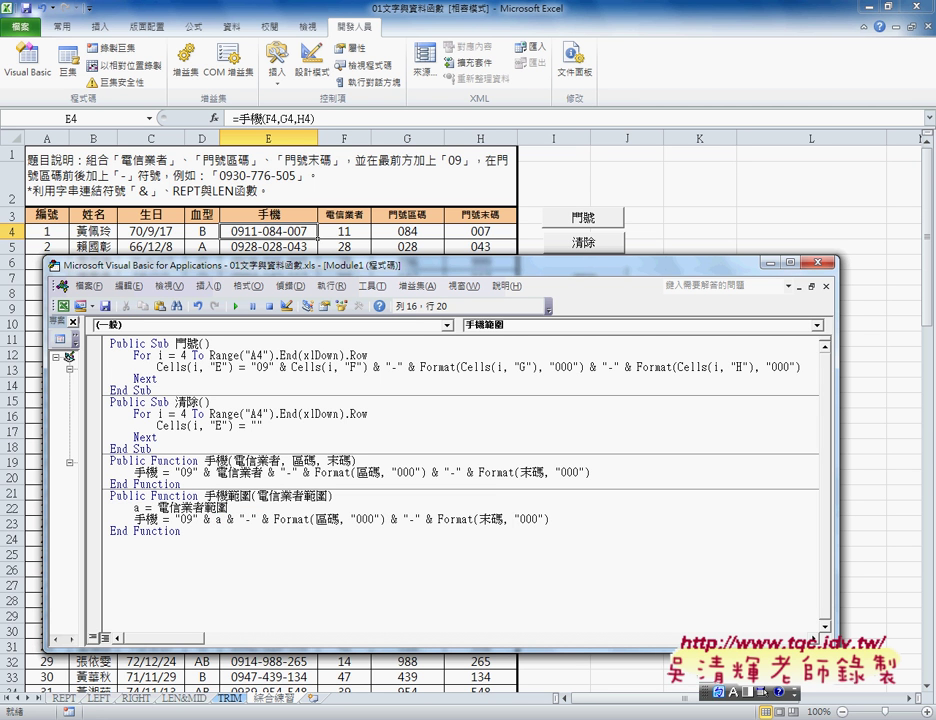
pyautogui.write('(1,')
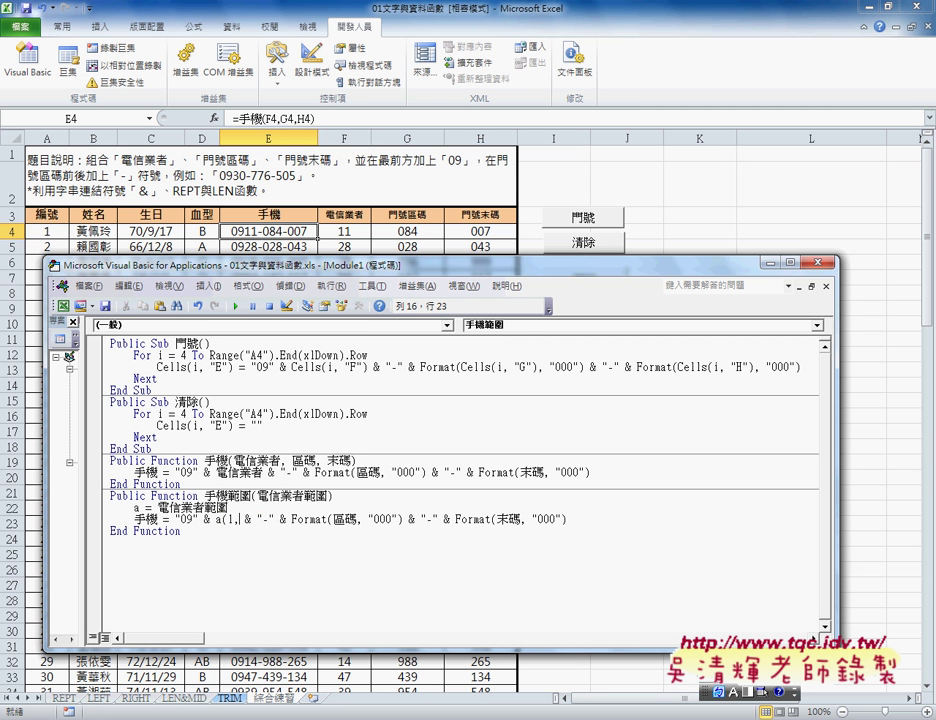
pyautogui.write('1')
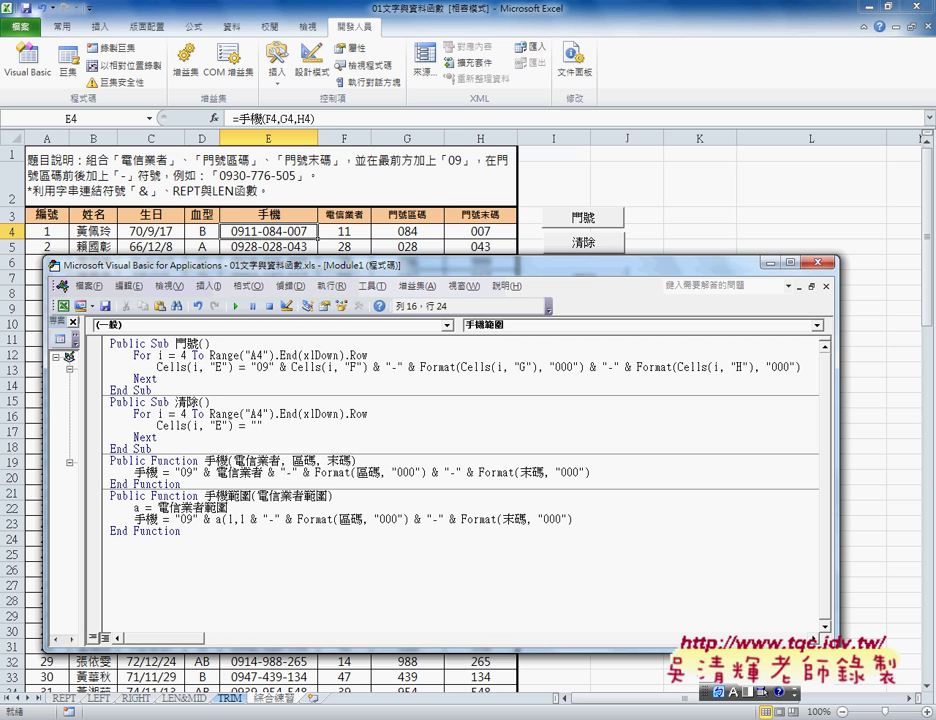
pyautogui.write(')')
pyautogui.hotkey('shift', 'Left')
pyautogui.hotkey('shift', 'Left')
pyautogui.hotkey('shift', 'Left')
pyautogui.hotkey('shift', 'Left')
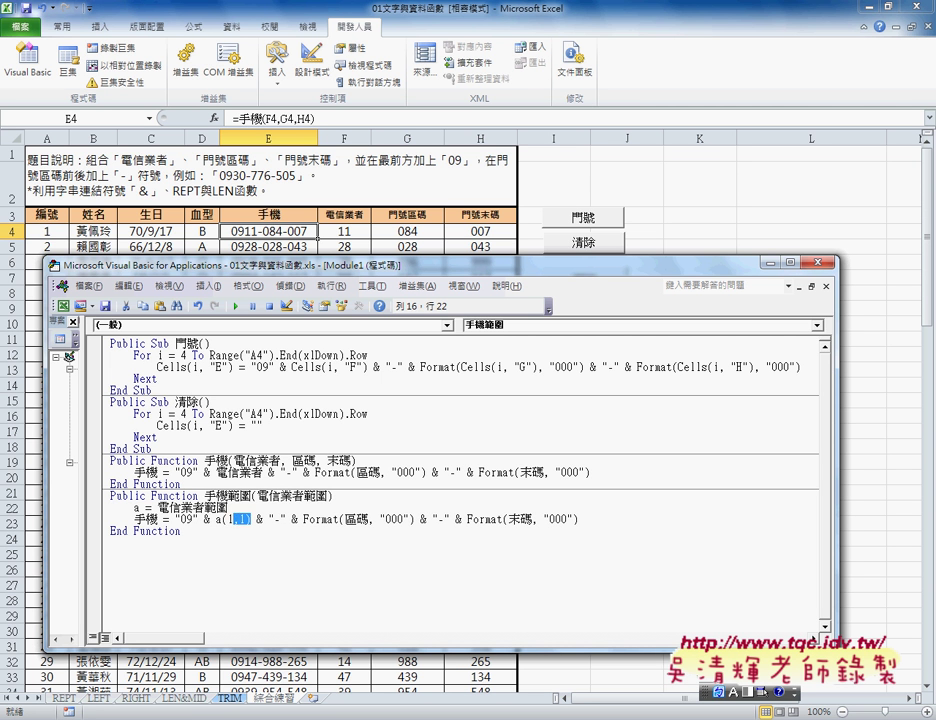
pyautogui.hotkey('shift', 'Left')
pyautogui.hotkey('shift', 'Left')
pyautogui.hotkey('ctrl', 'c')
pyautogui.moveTo(345, 520); pyautogui.dragTo(370, 521)
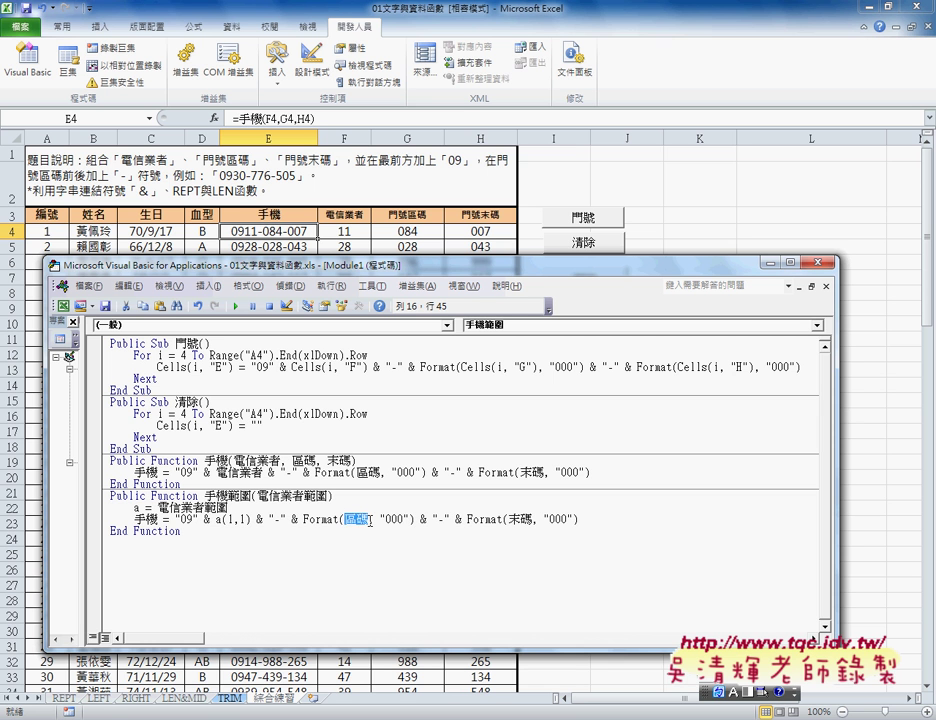
pyautogui.hotkey('ctrl', 'v')
pyautogui.press('Left')
pyautogui.press('BackSpace')
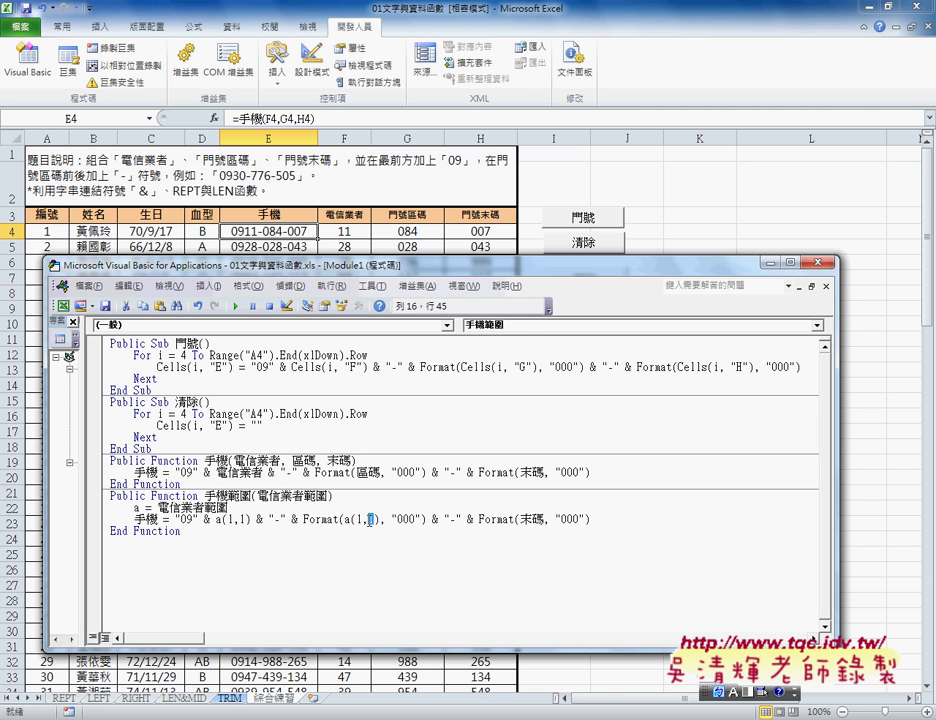
pyautogui.write('2')
pyautogui.doubleClick(528, 519)
pyautogui.hotkey('ctrl', 'v')
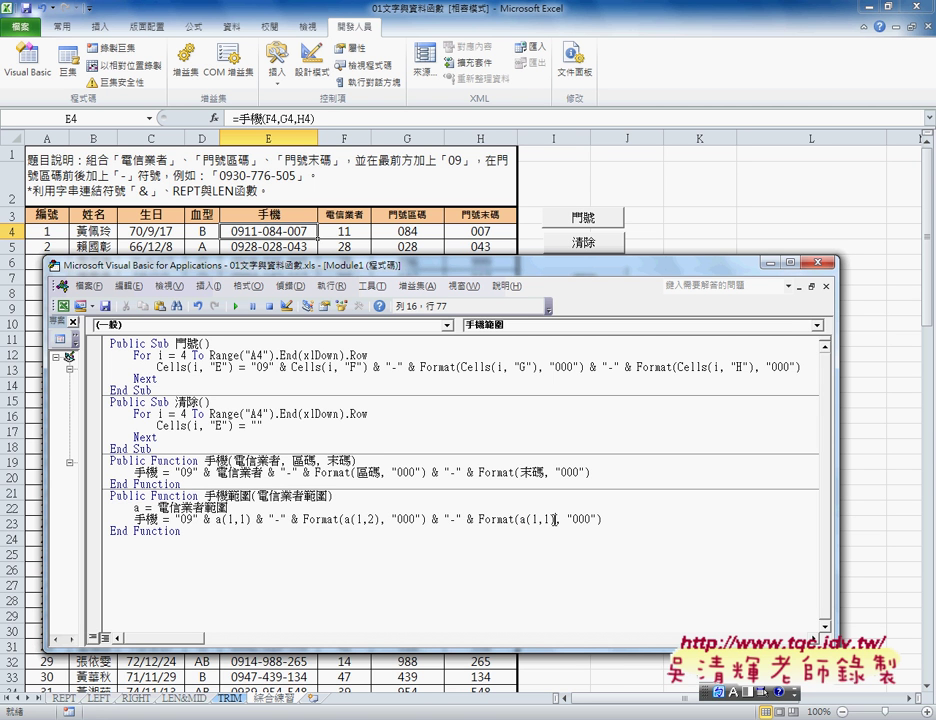
pyautogui.doubleClick(546, 519)
# - Change the last index to make a(1,3) and commit the rewritten return line
pyautogui.write('3')
pyautogui.click(641, 472)
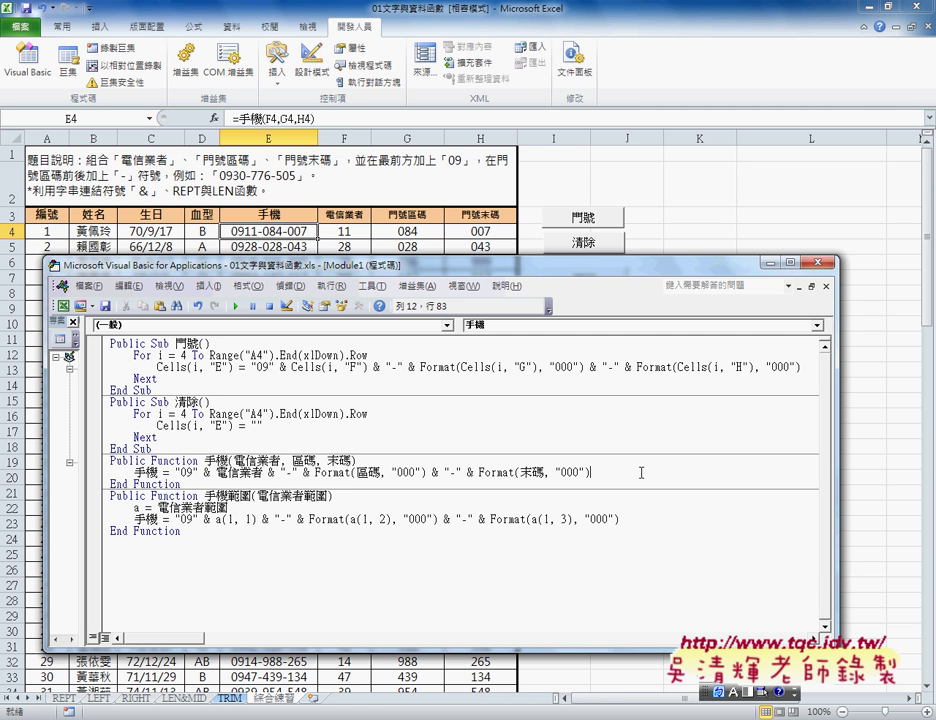
# - Return to the Excel workbook and clear the phone numbers from column E
pyautogui.click(524, 584)
pyautogui.moveTo(167, 265); pyautogui.dragTo(378, 281)
pyautogui.hotkey('alt', 'F11')
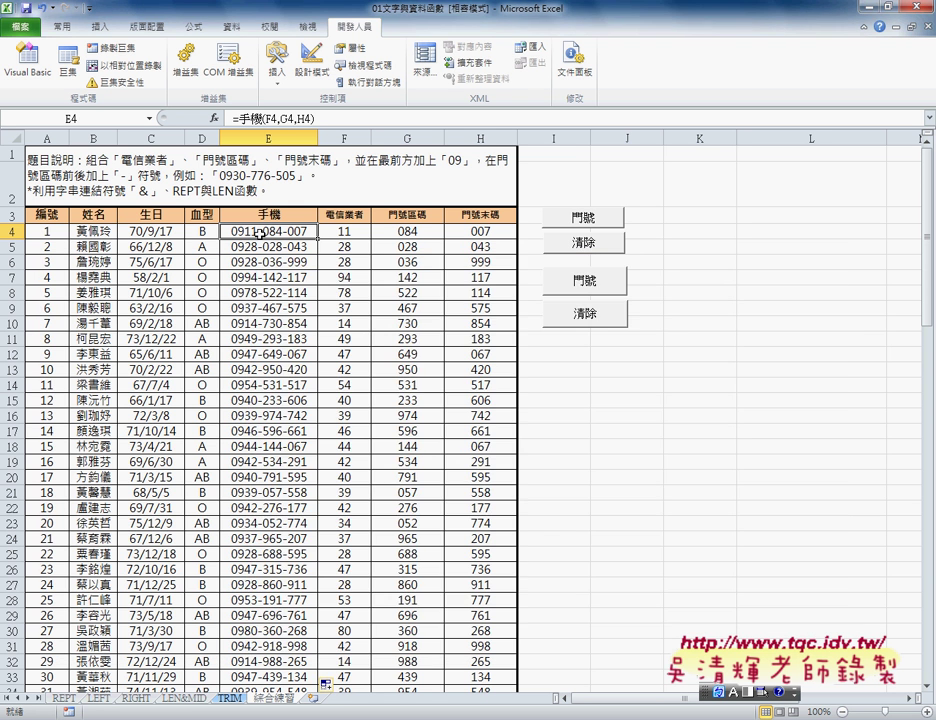
pyautogui.click(576, 256)
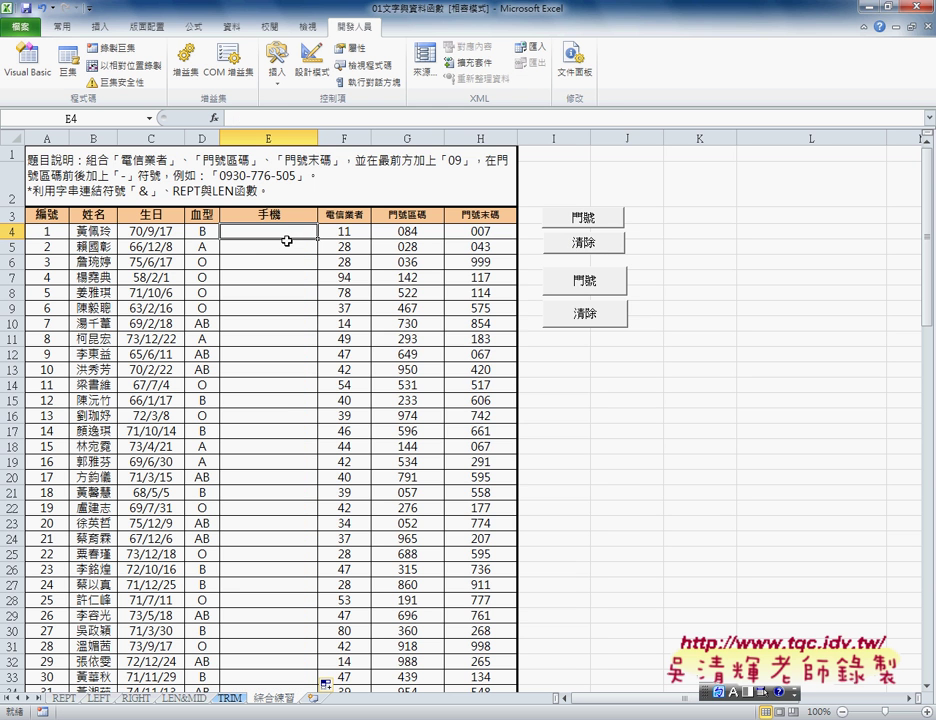
# - Insert the user-defined 手機範圍 function into cell E4
pyautogui.click(215, 121)
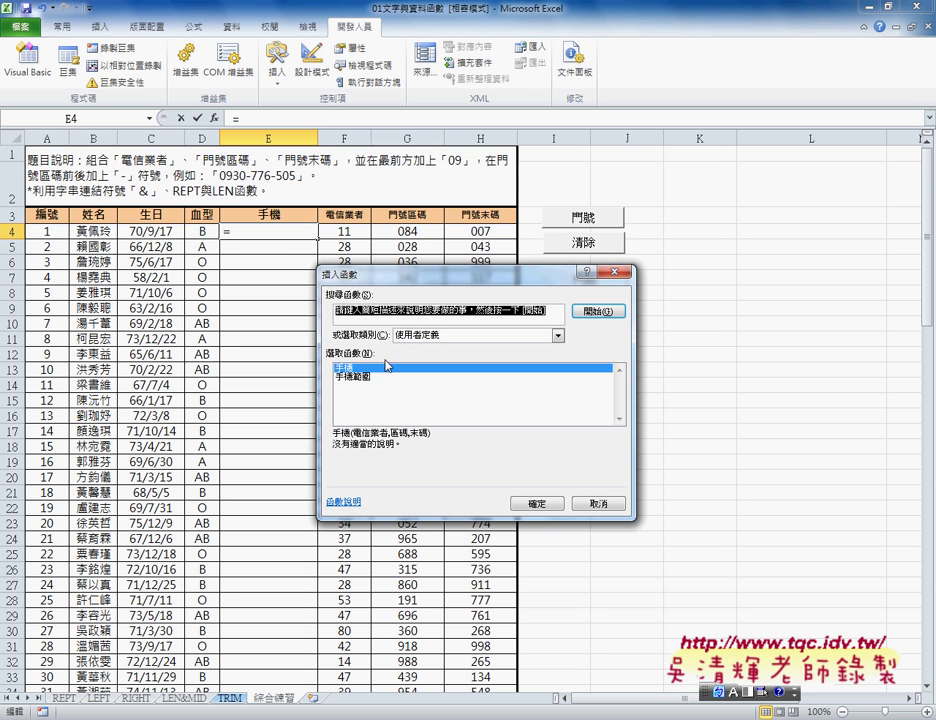
pyautogui.click(372, 377)
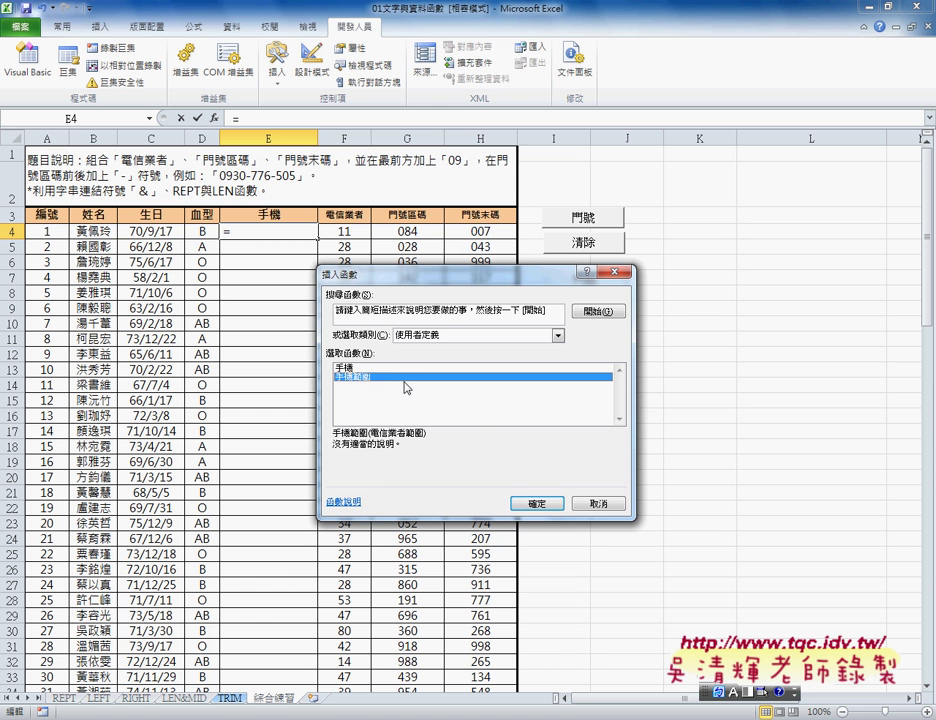
pyautogui.click(535, 505)
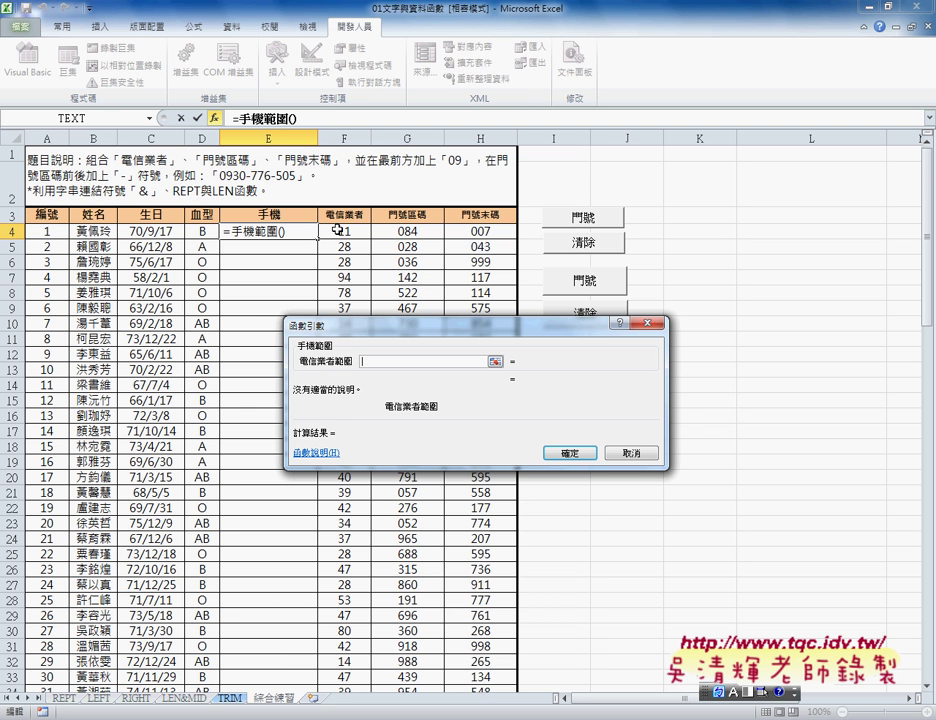
# - Enter F4:H4 as the 電信業者範圍 argument and confirm the E4 formula
pyautogui.click(338, 231)
pyautogui.moveTo(338, 231); pyautogui.dragTo(475, 231)
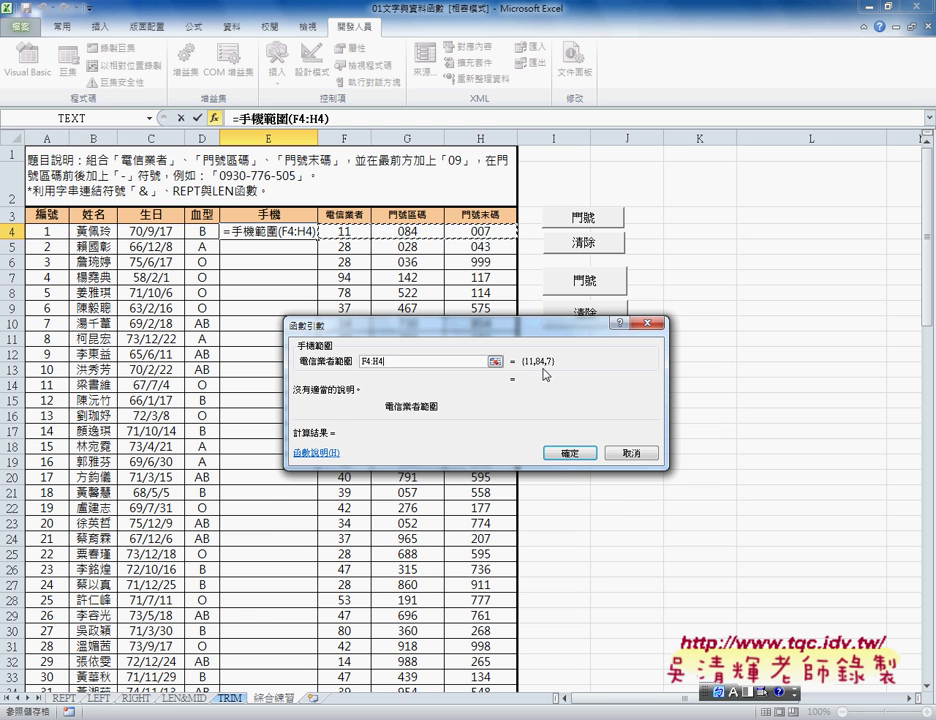
pyautogui.click(566, 453)
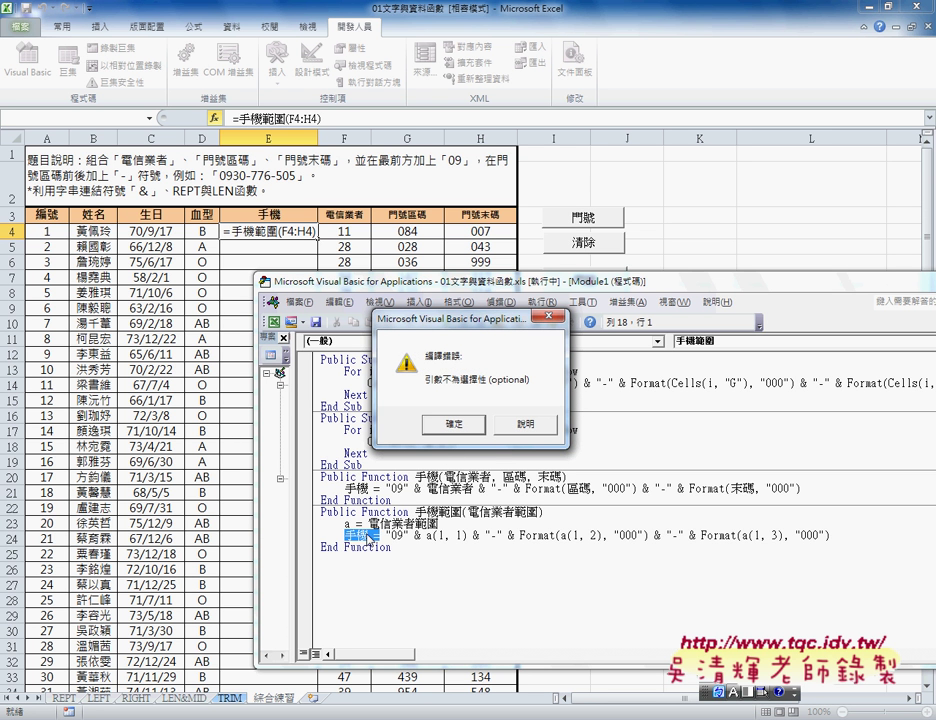
# - Dismiss the compile error and make the return line assign to 手機範圍 instead of 手機
pyautogui.click(453, 424)
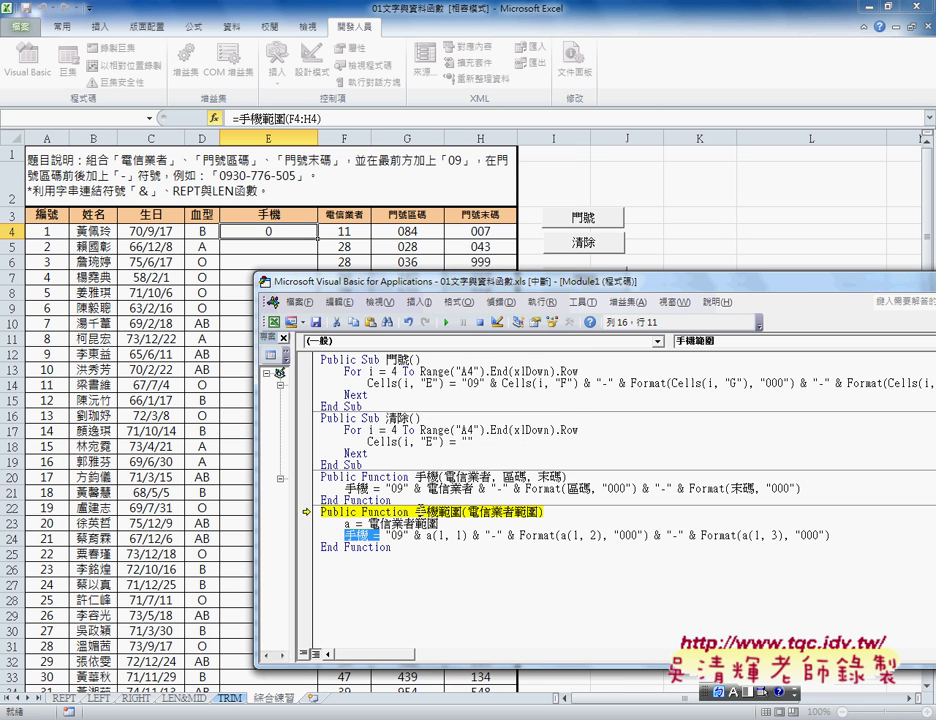
pyautogui.doubleClick(436, 511)
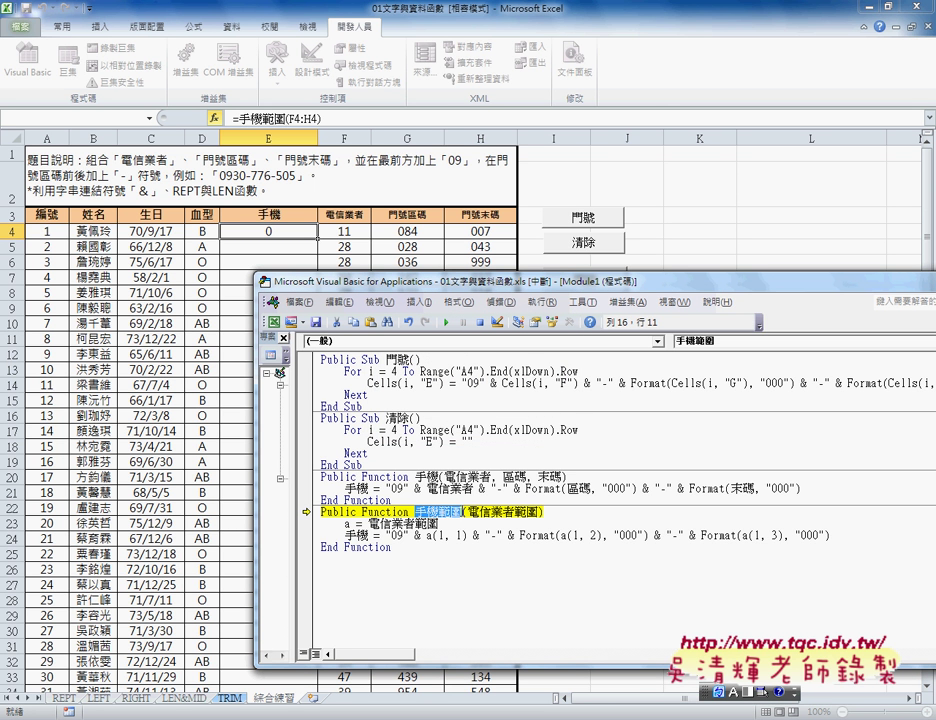
pyautogui.doubleClick(356, 536)
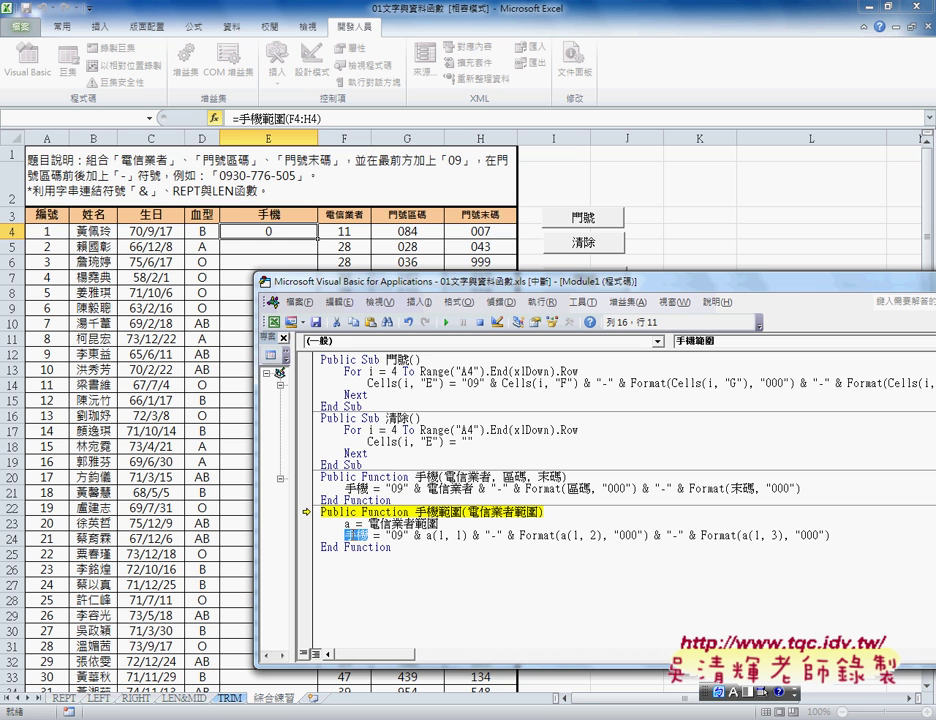
pyautogui.hotkey('ctrl', 'v')
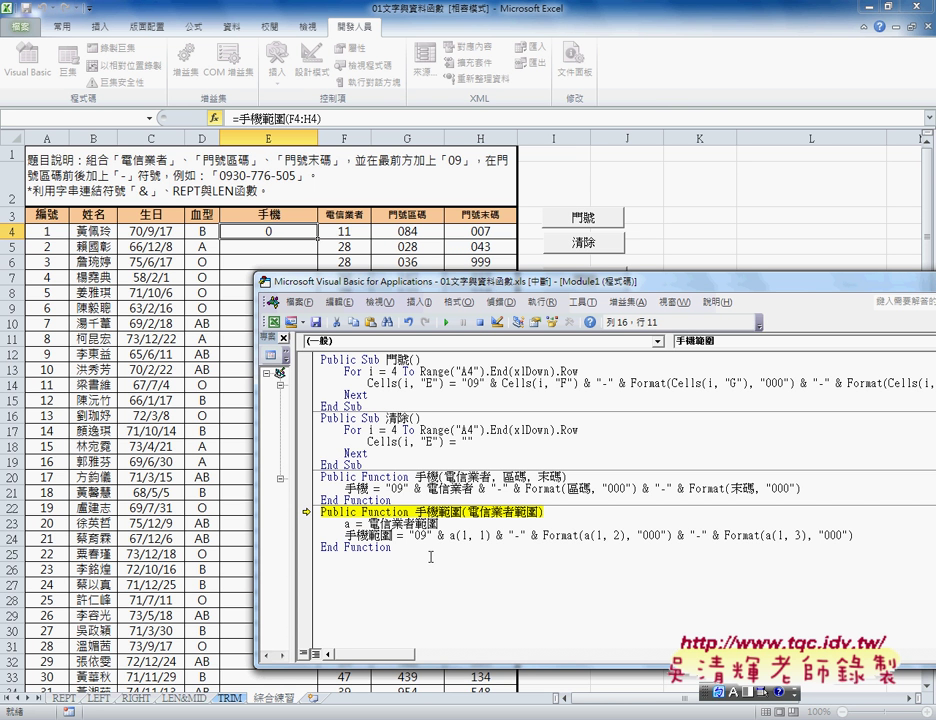
# - Reset the paused code and fill =手機範圍(F4:H4) from E4 down all of column E
pyautogui.click(448, 322)
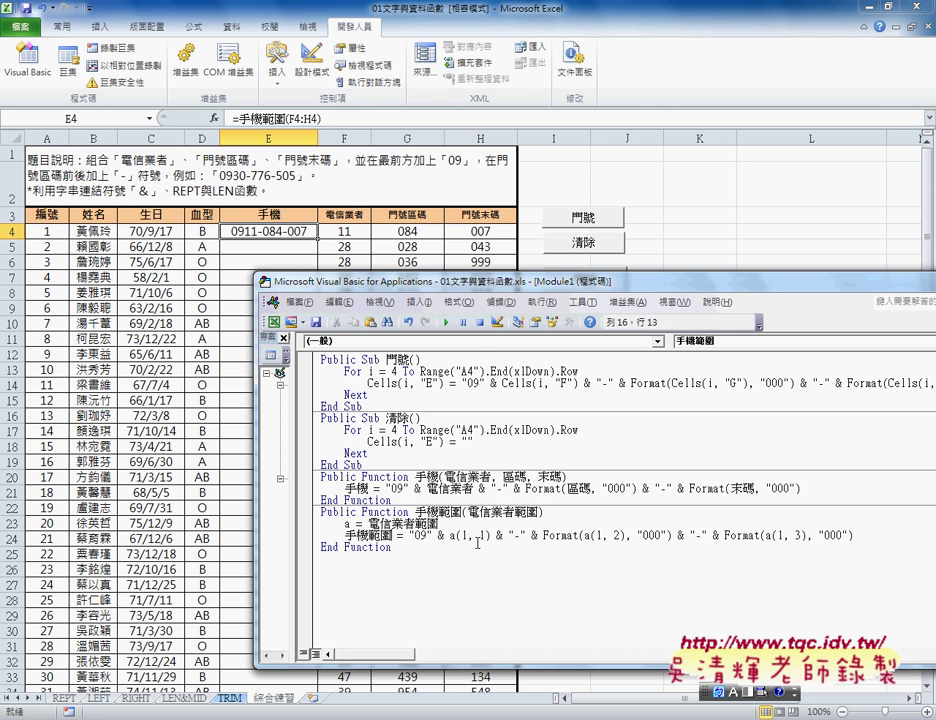
pyautogui.click(507, 567)
pyautogui.doubleClick(403, 523)
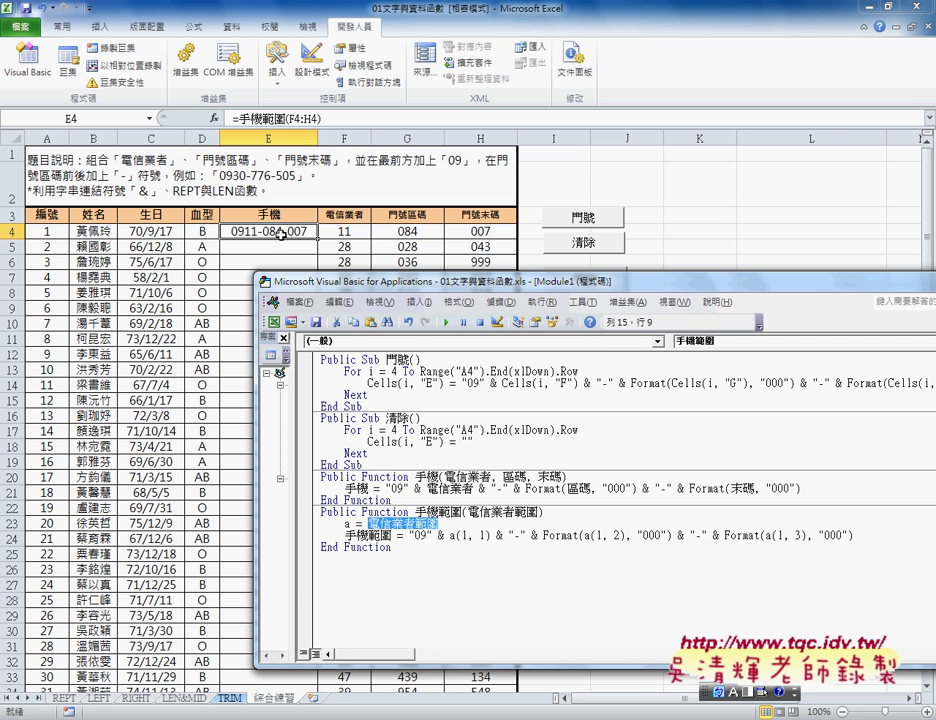
pyautogui.click(281, 233)
pyautogui.doubleClick(315, 239)
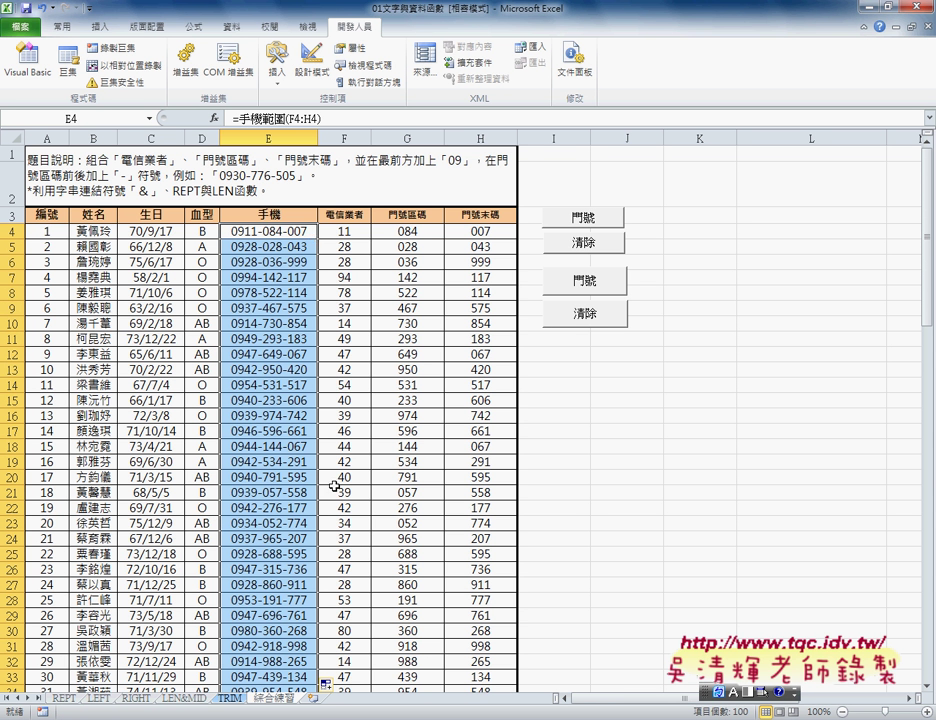
pyautogui.click(412, 610)
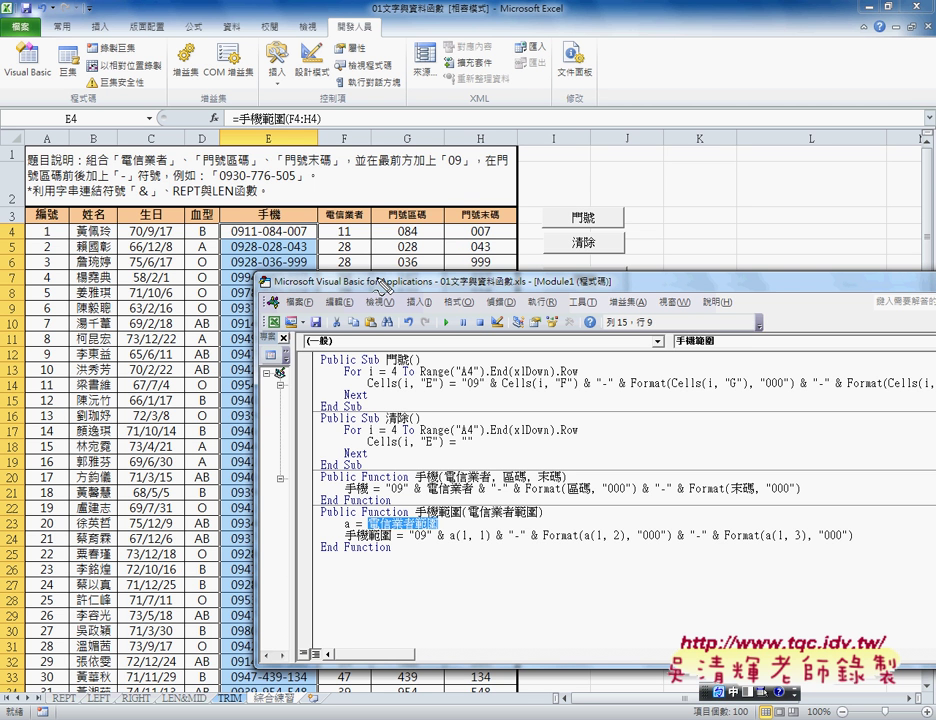
# - Annotate F4:H4 and the rows below with the screen pen as a(1,1), a(2,1), a(3,1)
pyautogui.moveTo(326, 247)
pyautogui.mouseDown()
pyautogui.moveTo(338, 246)
pyautogui.moveTo(321, 241)
pyautogui.mouseUp()
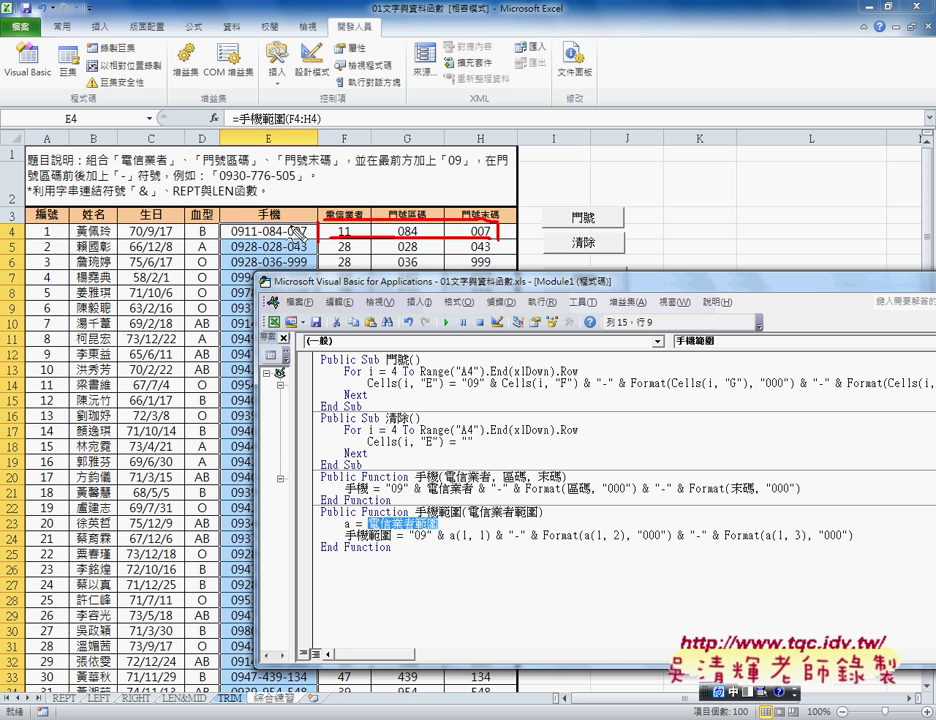
pyautogui.moveTo(343, 197)
pyautogui.mouseDown()
pyautogui.moveTo(346, 210)
pyautogui.moveTo(402, 212)
pyautogui.mouseUp()
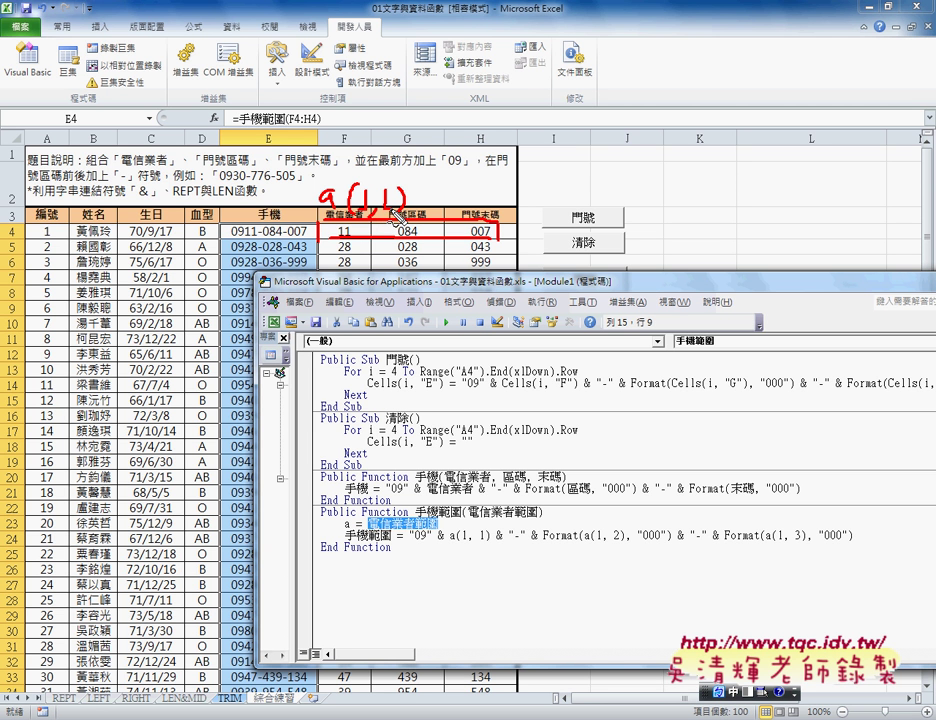
pyautogui.moveTo(320, 222)
pyautogui.mouseDown()
pyautogui.moveTo(320, 290)
pyautogui.moveTo(495, 240)
pyautogui.mouseUp()
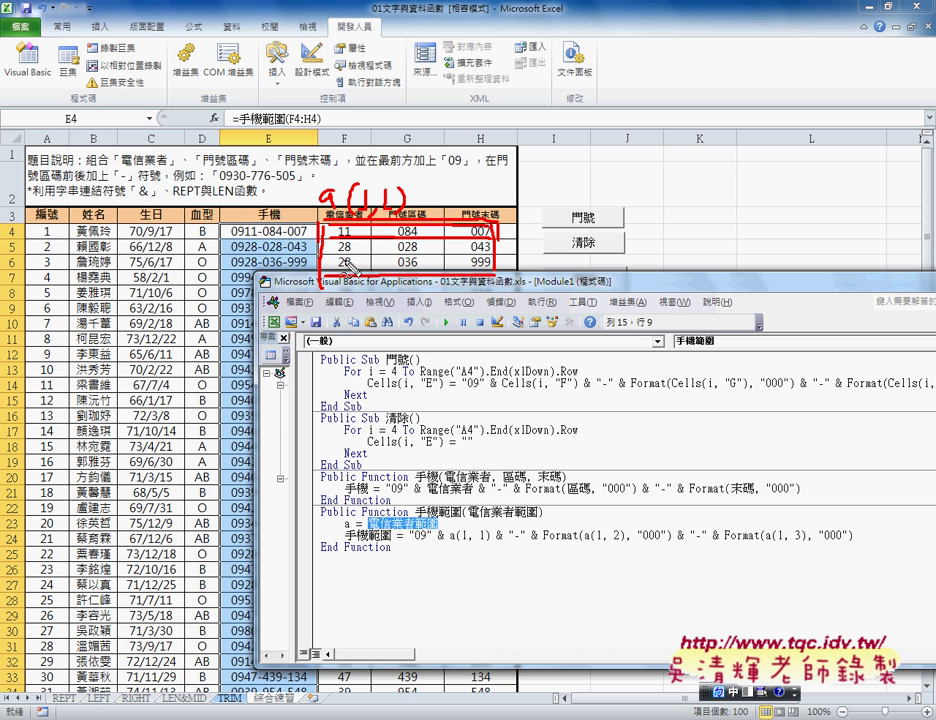
pyautogui.moveTo(345, 300)
pyautogui.mouseDown()
pyautogui.moveTo(357, 332)
pyautogui.moveTo(385, 322)
pyautogui.mouseUp()
pyautogui.moveTo(400, 296); pyautogui.dragTo(405, 326)
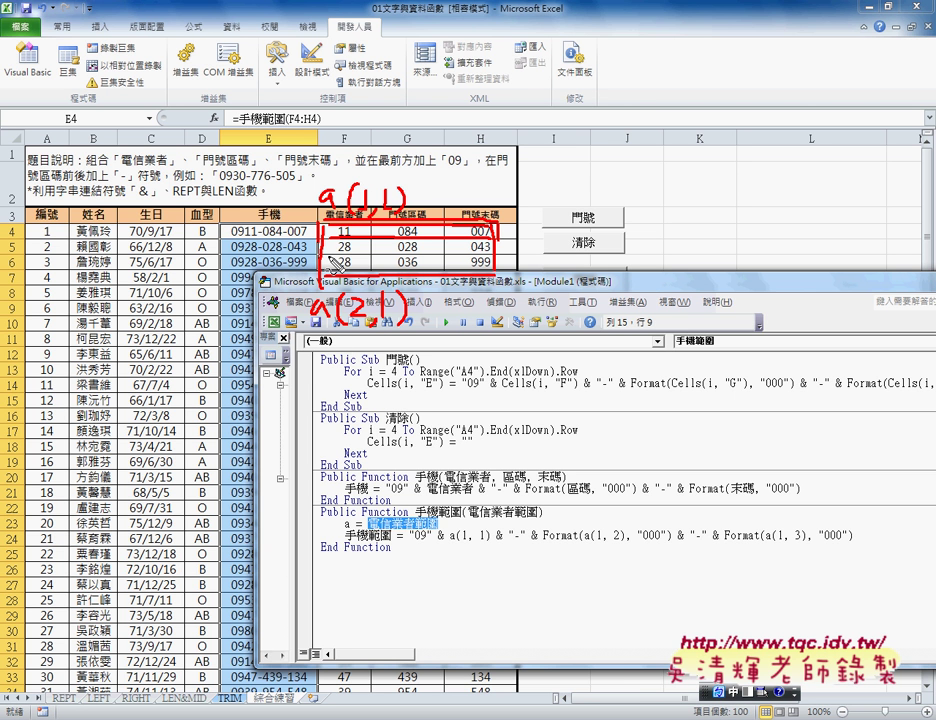
pyautogui.moveTo(327, 347)
pyautogui.mouseDown()
pyautogui.moveTo(350, 366)
pyautogui.moveTo(405, 366)
pyautogui.mouseUp()
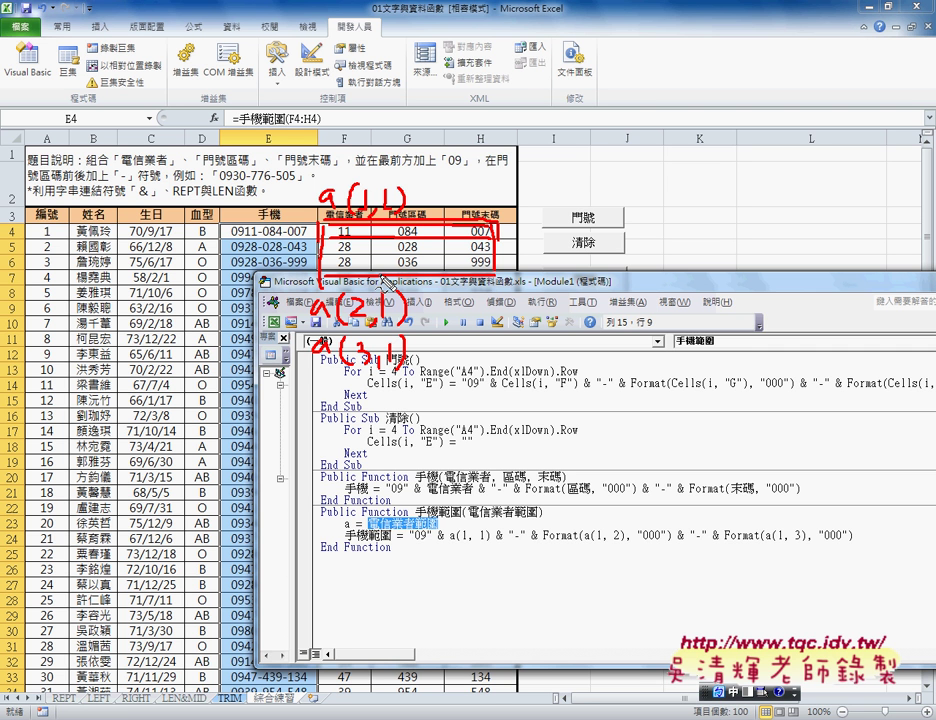
# - Clear the ink, copy the whole 手機範圍 function code, and switch to the browser
pyautogui.press('Escape')
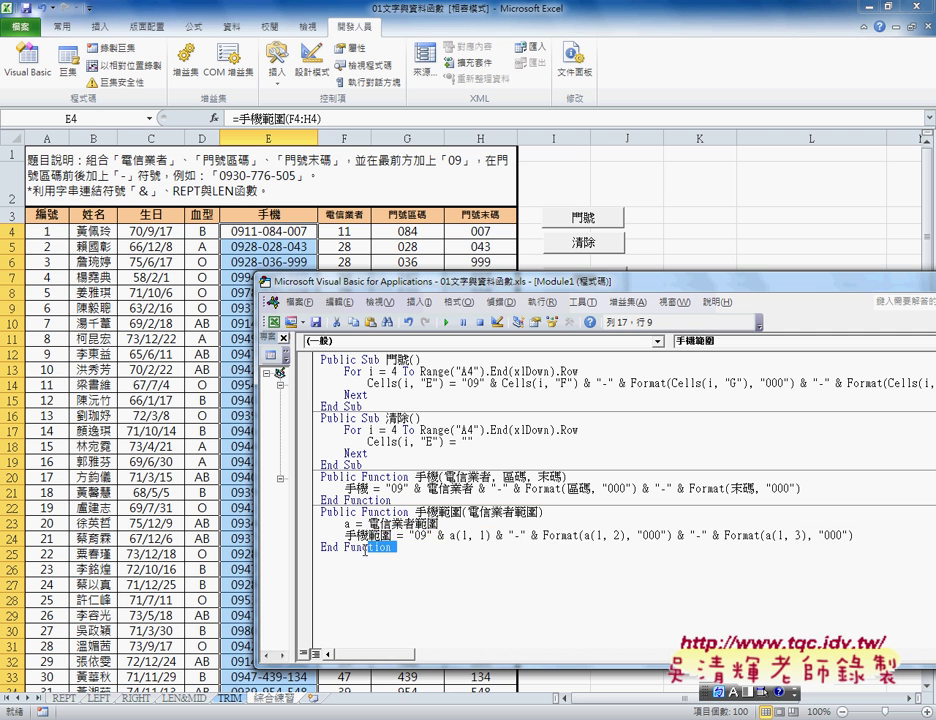
pyautogui.moveTo(400, 550); pyautogui.dragTo(322, 512)
pyautogui.hotkey('ctrl', 'c')
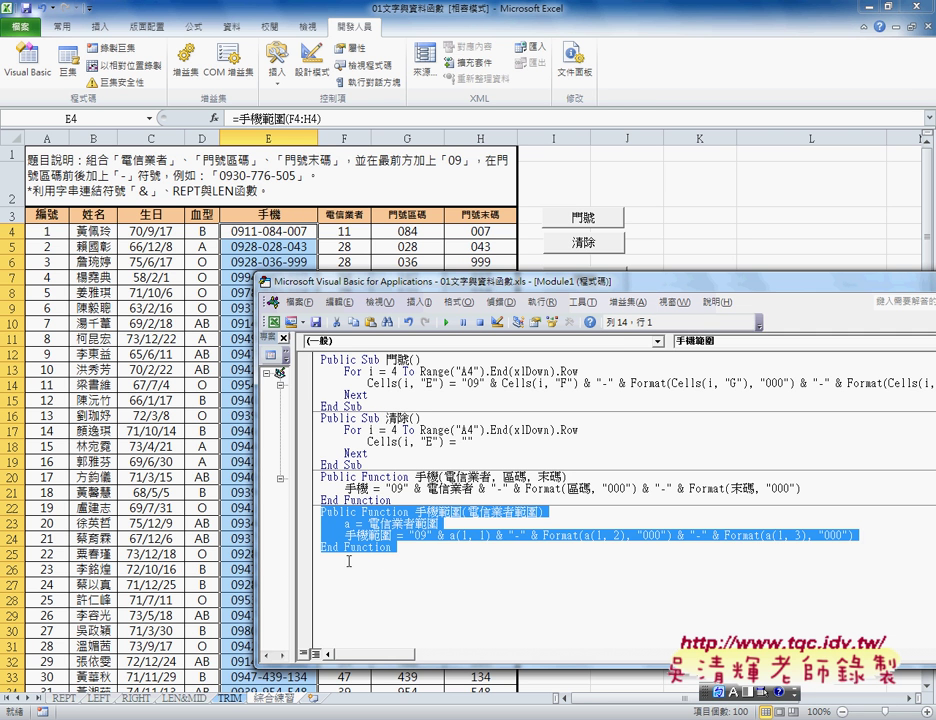
pyautogui.click(323, 516)
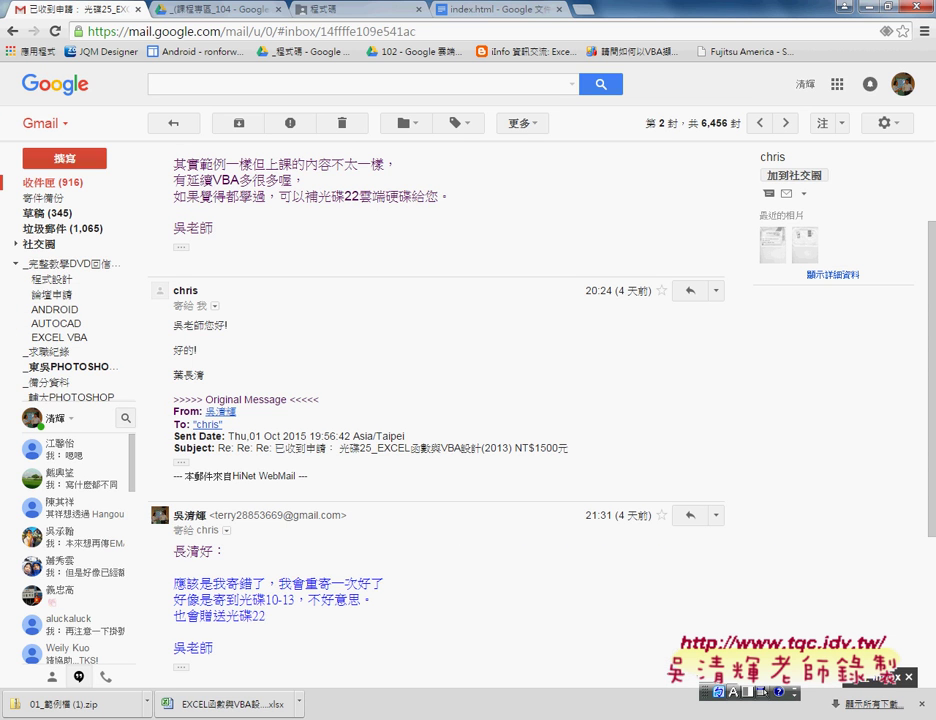
# - Paste the copied 手機範圍 code on a new line after the 手機 function in index.html
pyautogui.click(495, 9)
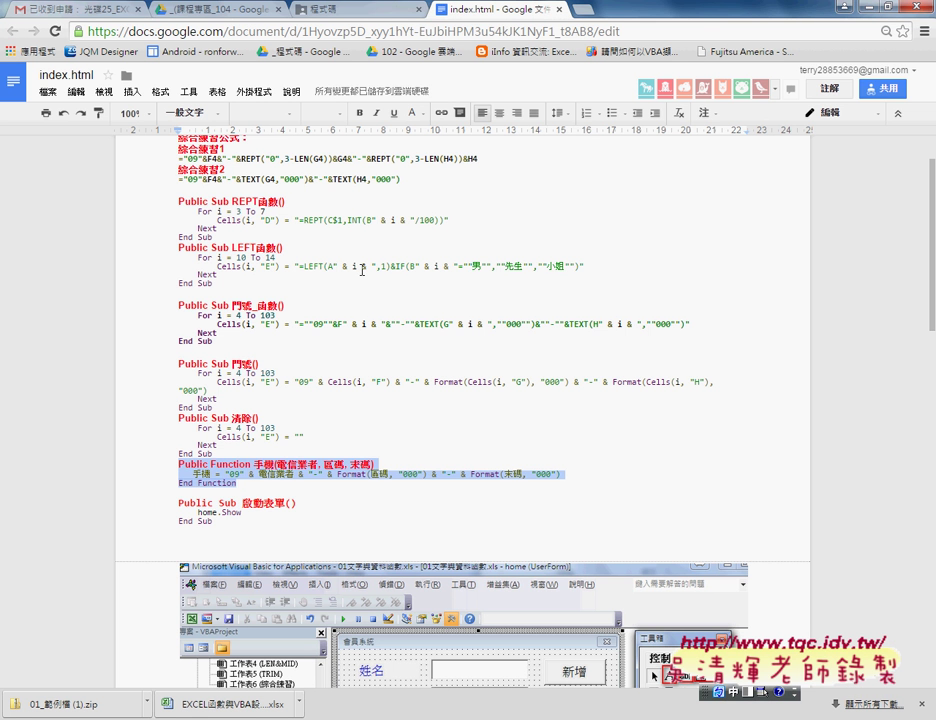
pyautogui.click(265, 487)
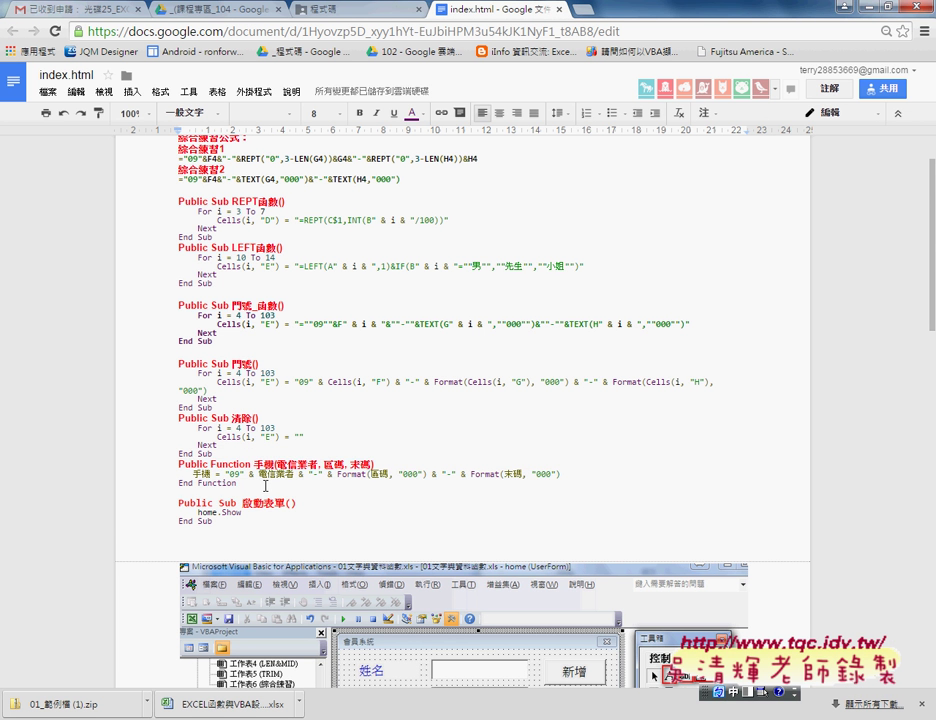
pyautogui.press('Return')
pyautogui.press('Return')
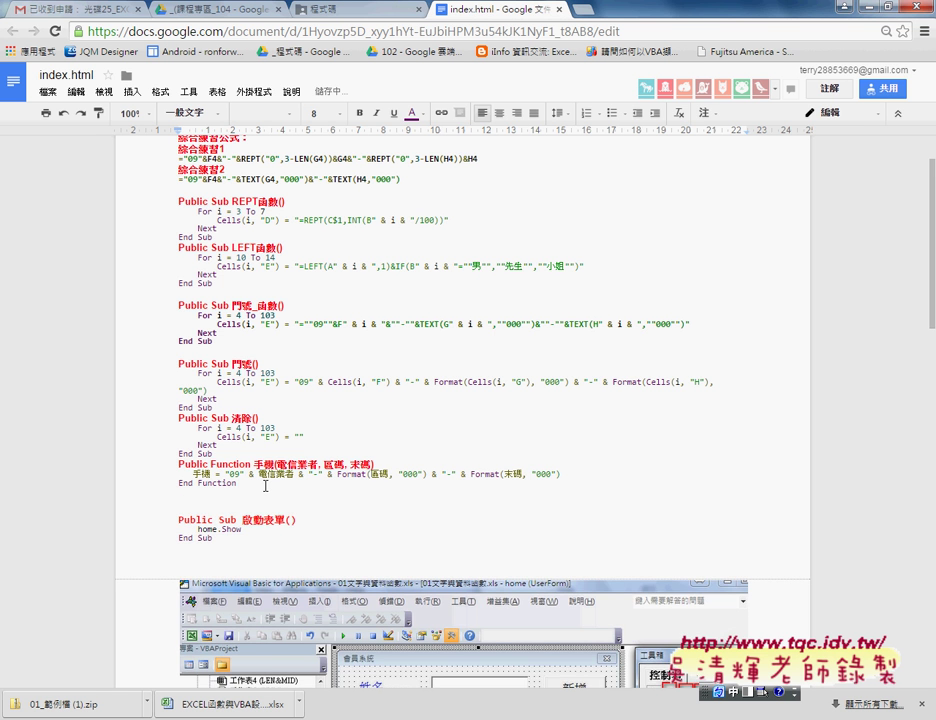
pyautogui.hotkey('ctrl', 'v')
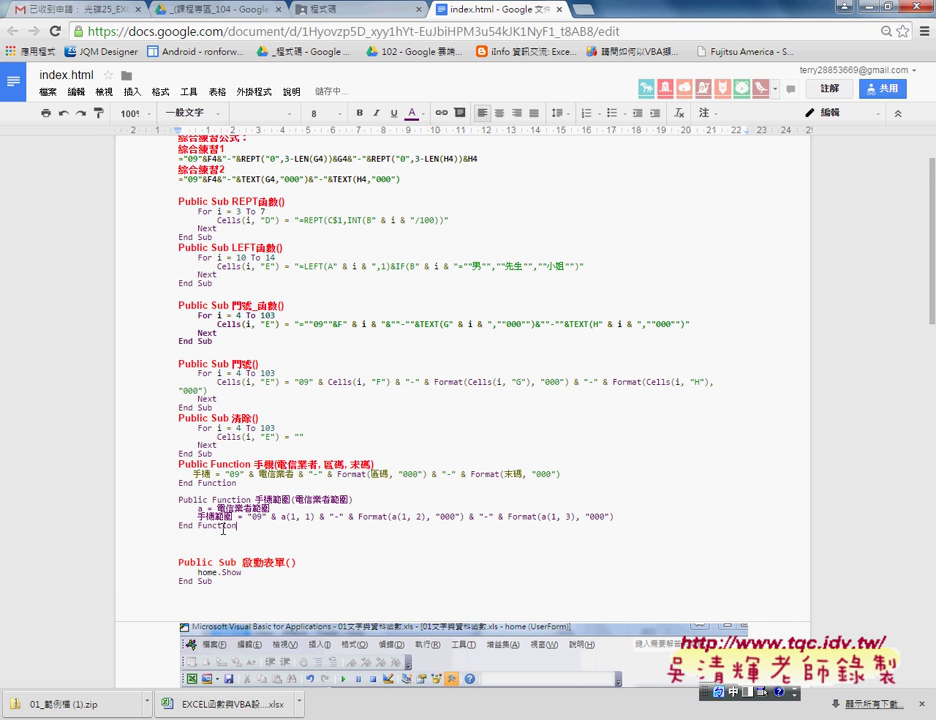
pyautogui.moveTo(237, 525); pyautogui.dragTo(174, 502)
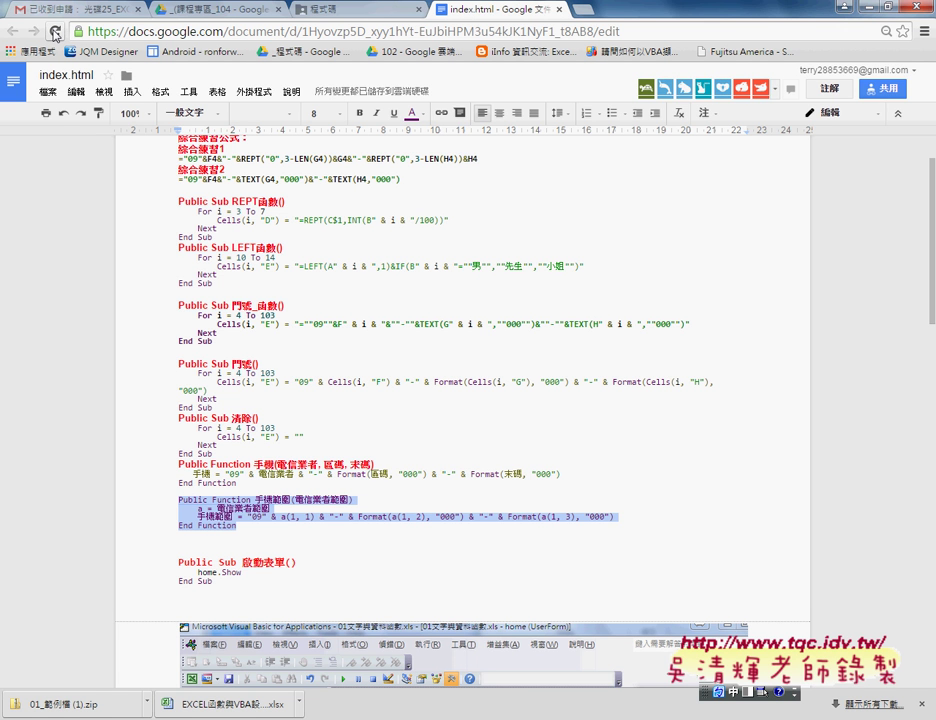
# - Run Code Pretty's Format Selection on the block, then make the Public Function header red, bold, size 12
pyautogui.click(253, 92)
pyautogui.moveTo(276, 114)
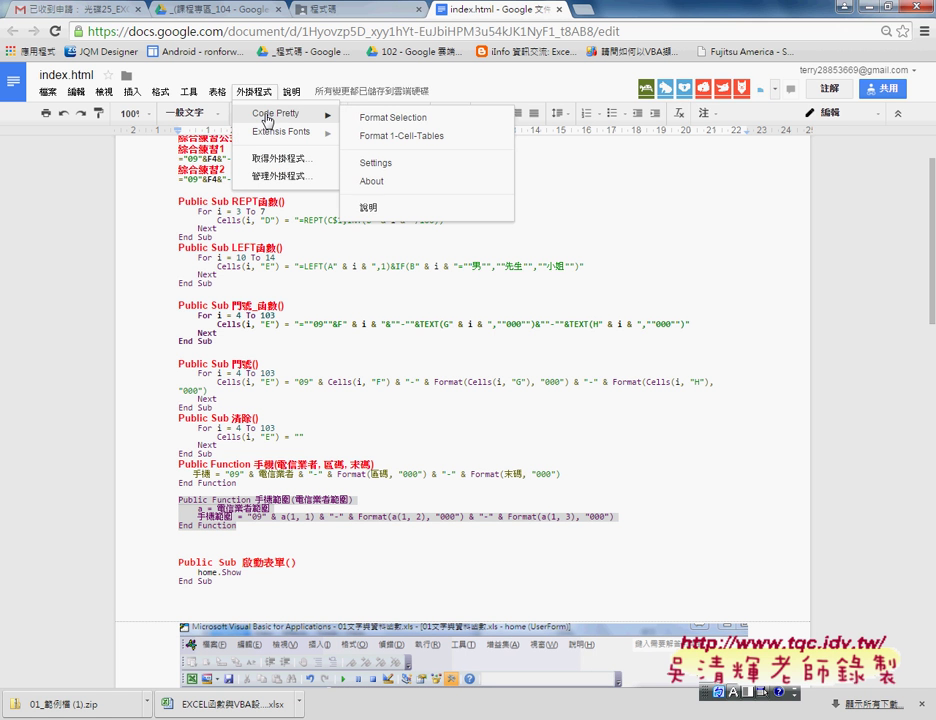
pyautogui.click(380, 118)
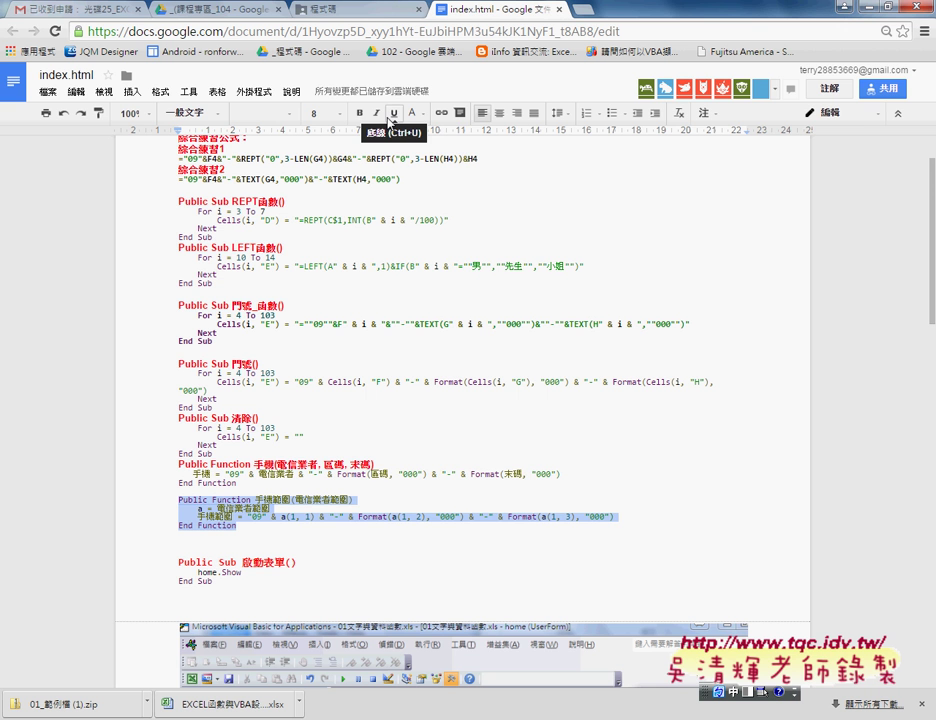
pyautogui.click(359, 500)
pyautogui.hotkey('shift', 'Left')
pyautogui.hotkey('shift', 'Left')
pyautogui.hotkey('shift', 'Left')
pyautogui.hotkey('shift', 'Left')
pyautogui.hotkey('shift', 'Left')
pyautogui.hotkey('shift', 'Left')
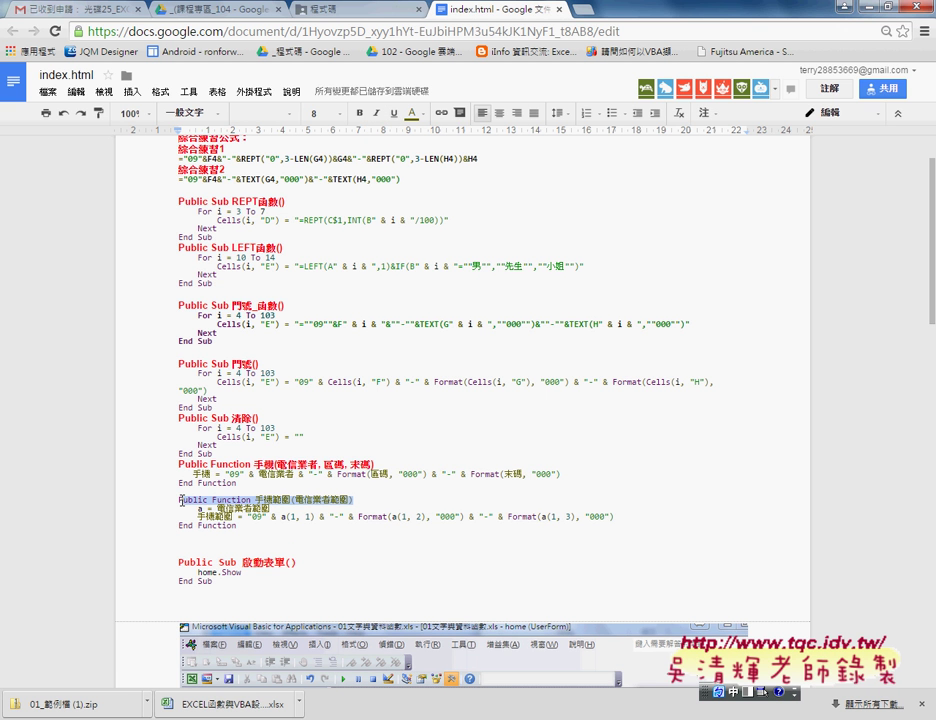
pyautogui.hotkey('shift', 'Left')
pyautogui.hotkey('shift', 'Left')
pyautogui.hotkey('shift', 'Left')
pyautogui.click(412, 113)
pyautogui.click(431, 179)
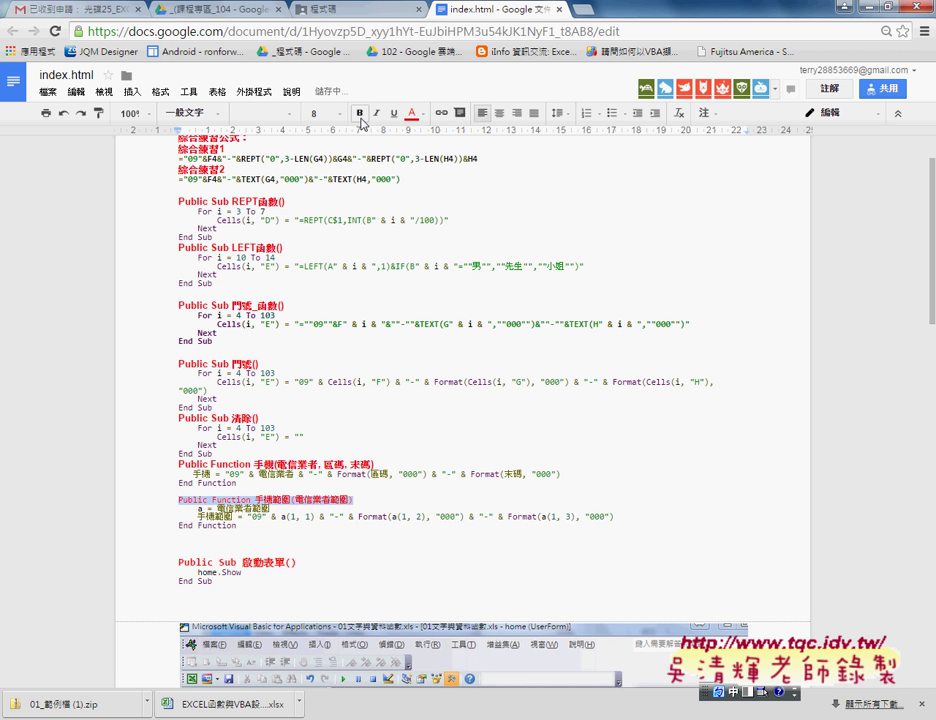
pyautogui.click(361, 118)
pyautogui.click(322, 113)
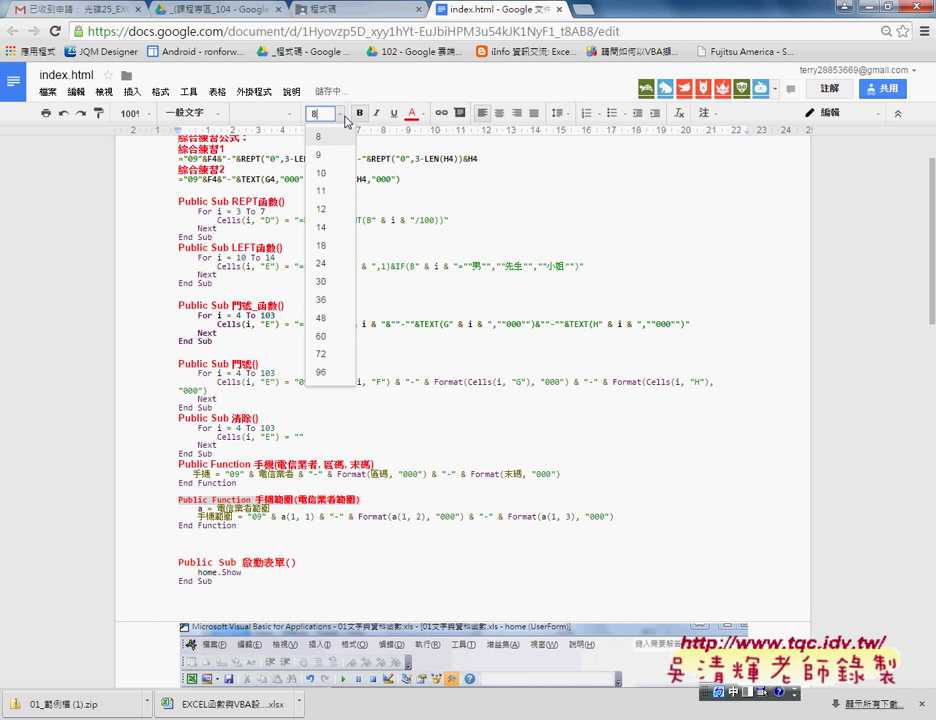
pyautogui.click(338, 215)
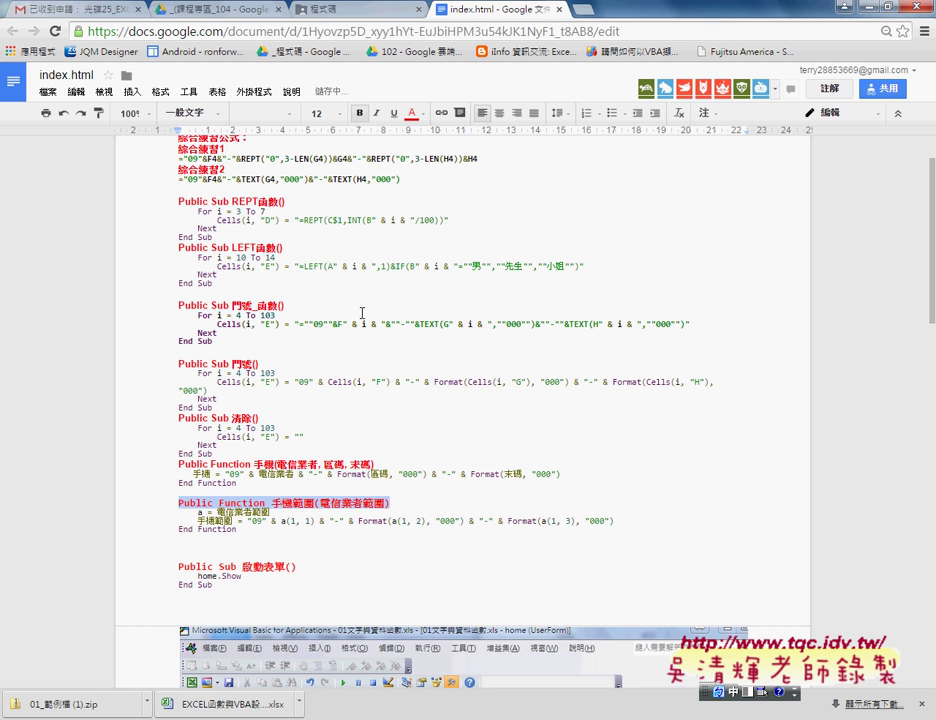
pyautogui.click(405, 480)
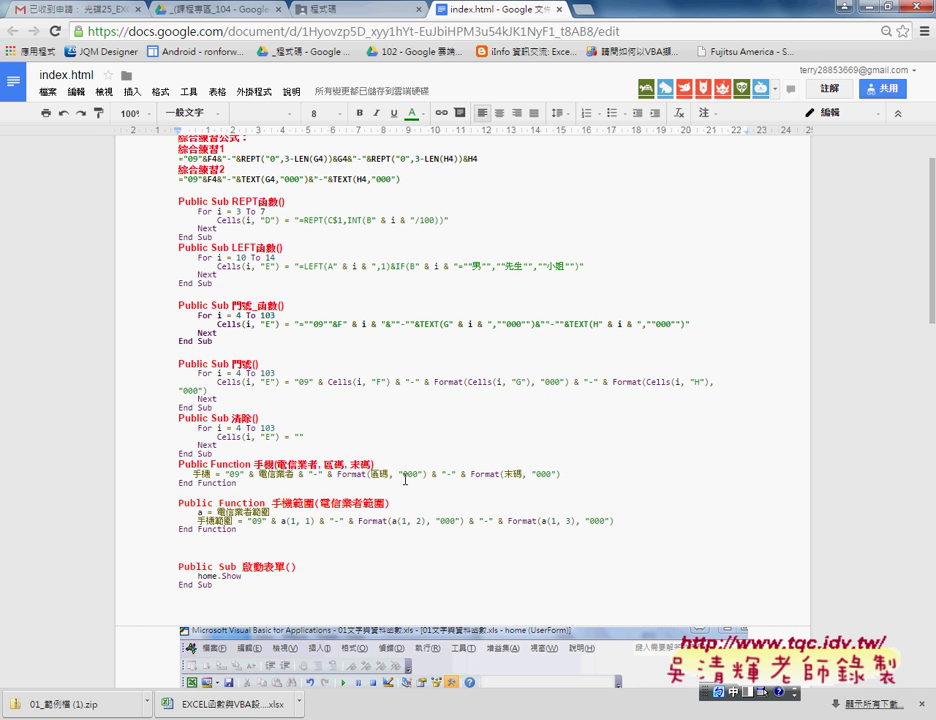